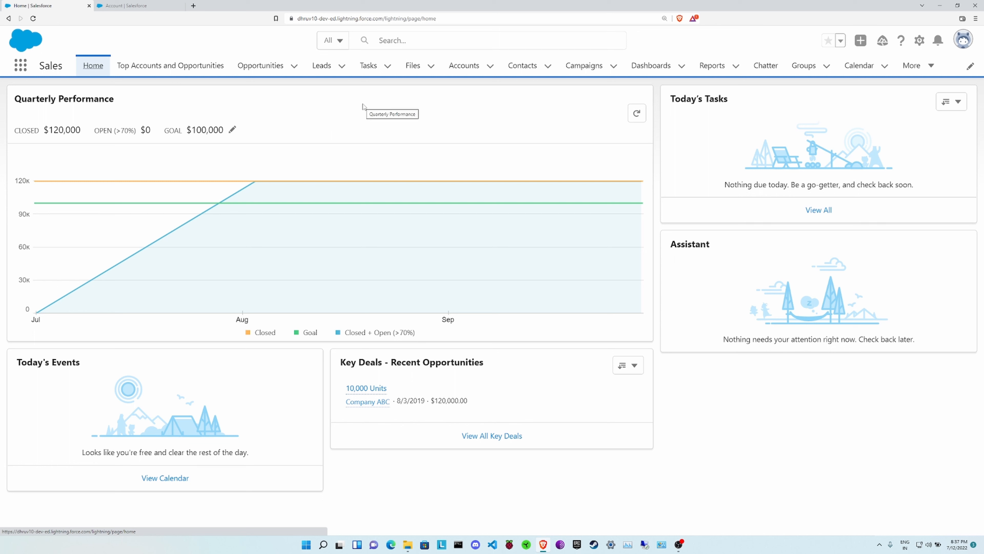
Go to Accounts and switch the list view to All Accounts, showing 23 accounts
{"action": "left_click", "coordinate": [468, 70]}
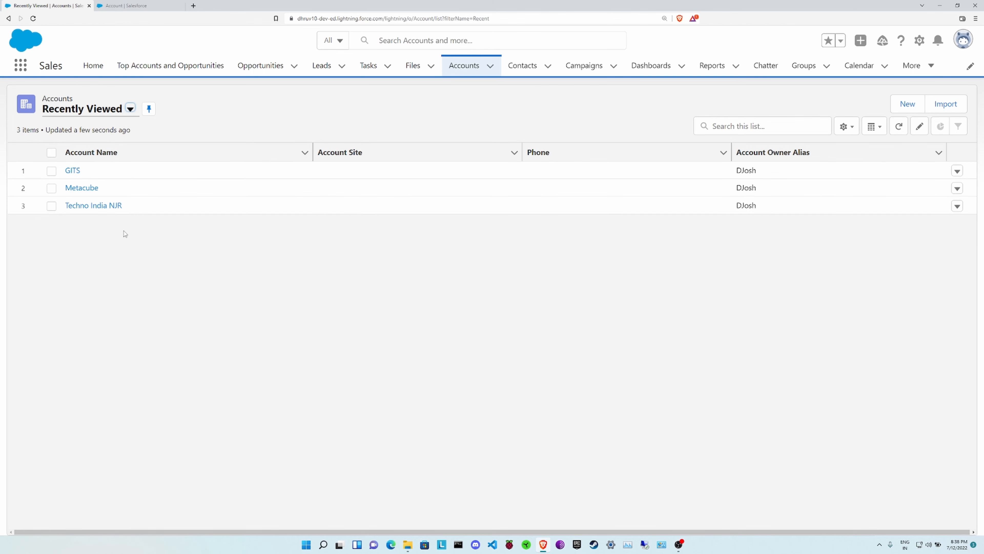
{"action": "left_click", "coordinate": [130, 109]}
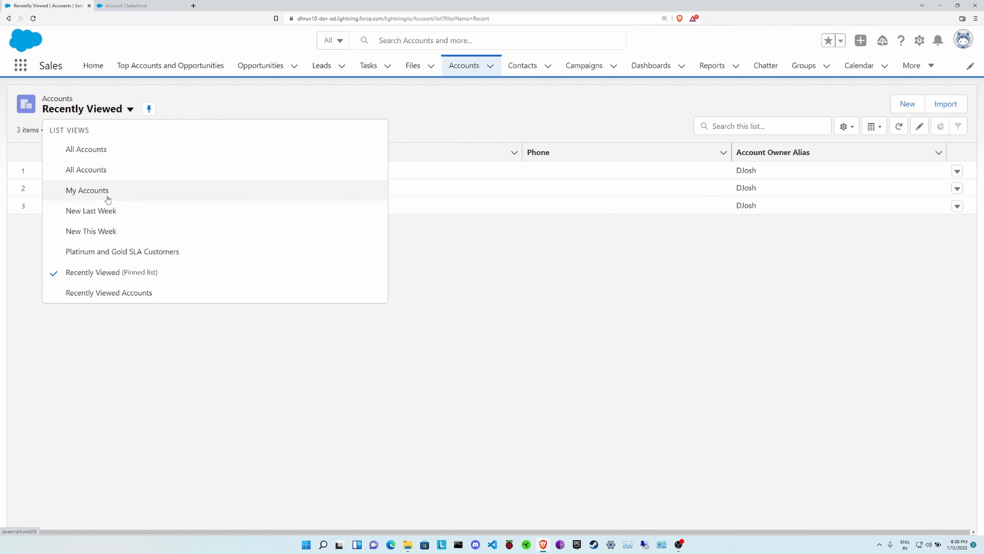
{"action": "left_click", "coordinate": [109, 154]}
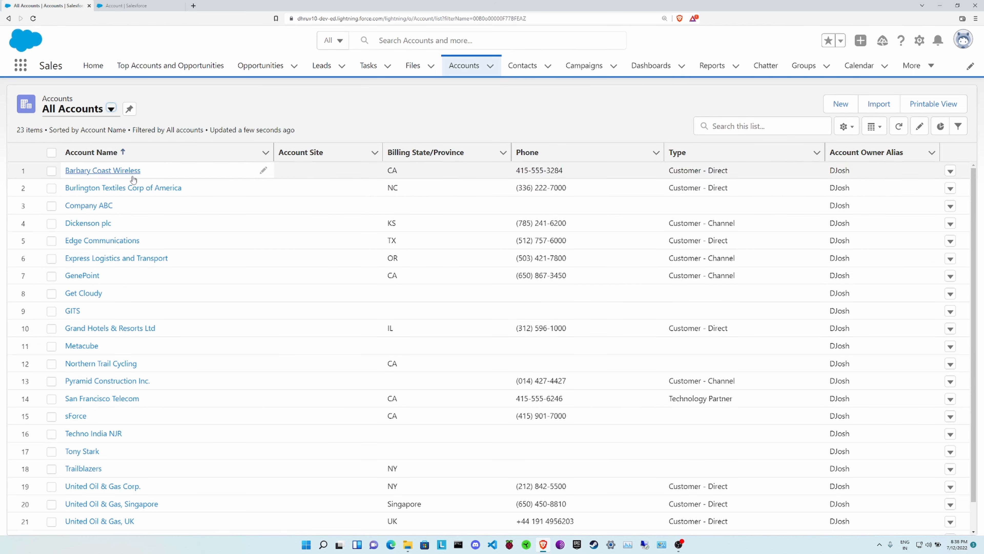
{"action": "scroll", "coordinate": [293, 303], "scroll_direction": "down", "scroll_amount": 1}
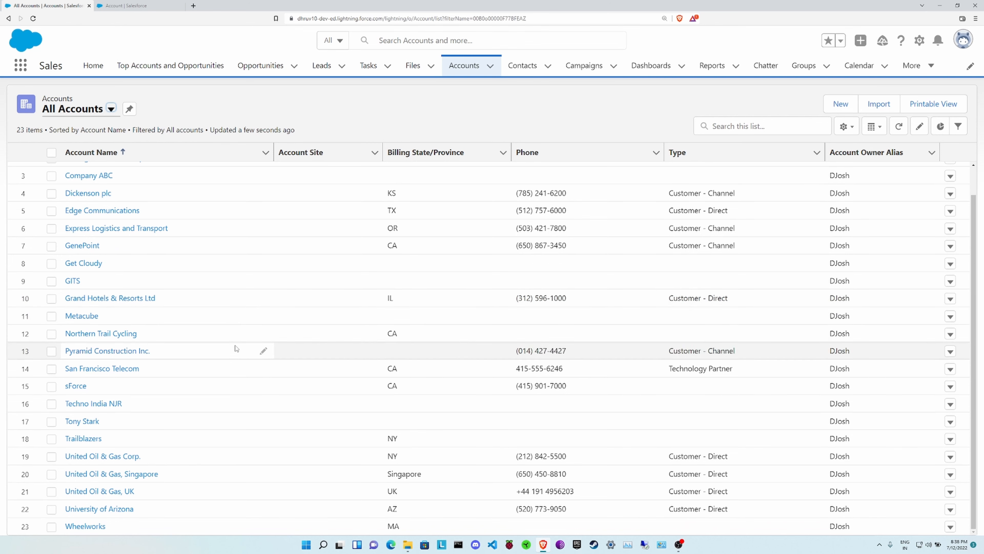
{"action": "scroll", "coordinate": [230, 361], "scroll_direction": "up", "scroll_amount": 1}
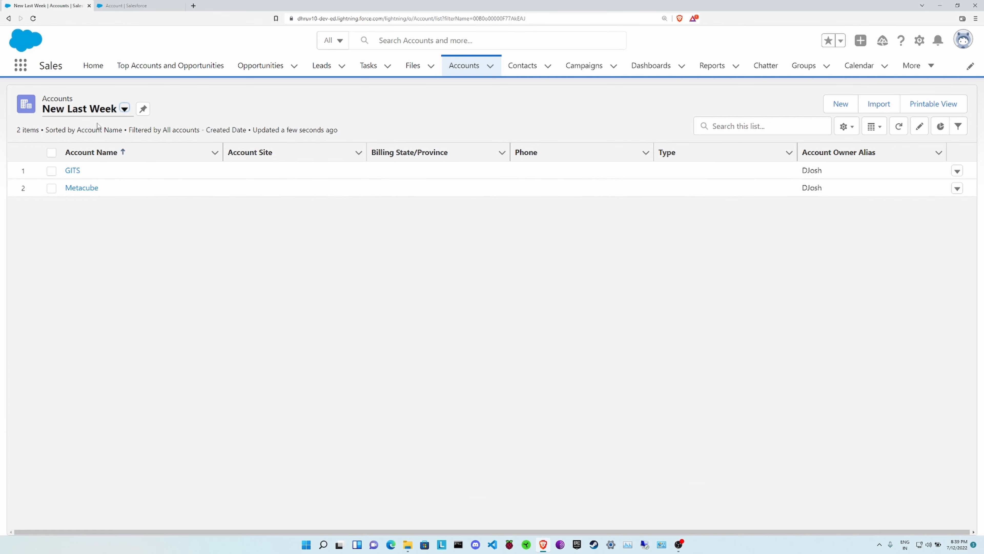
{"action": "left_click", "coordinate": [124, 109]}
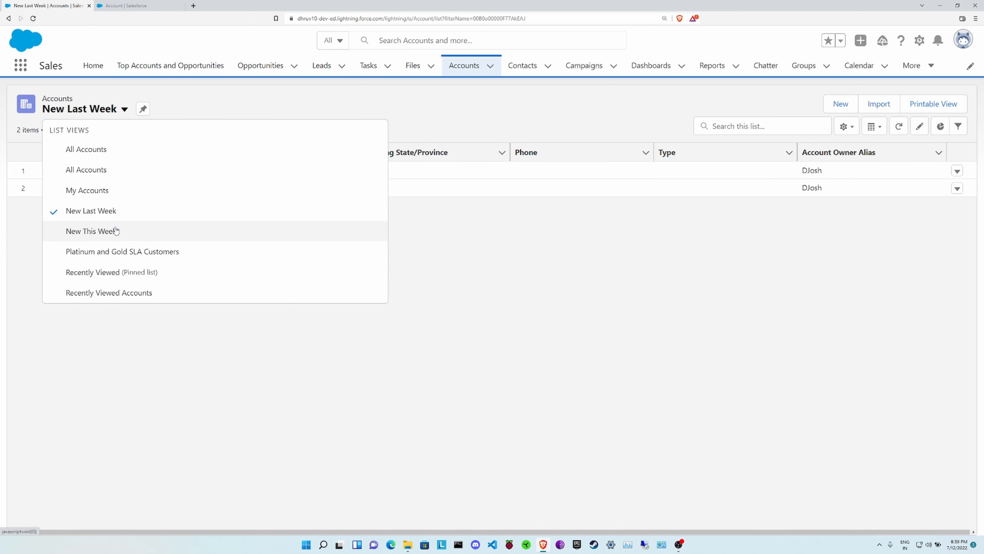
{"action": "left_click", "coordinate": [117, 156]}
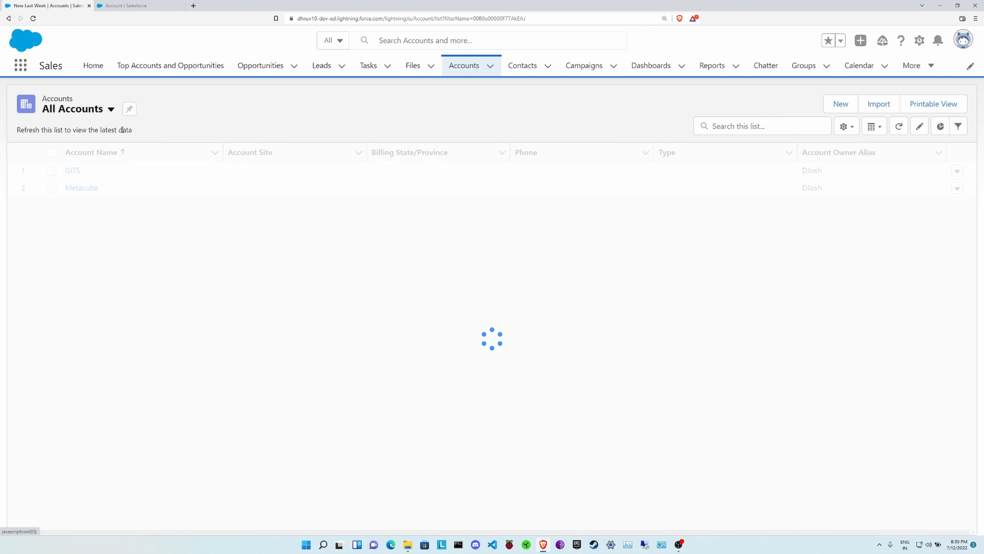
{"action": "left_click", "coordinate": [111, 109]}
Open the List View Controls gear menu for the All Accounts view
{"action": "left_click", "coordinate": [107, 293]}
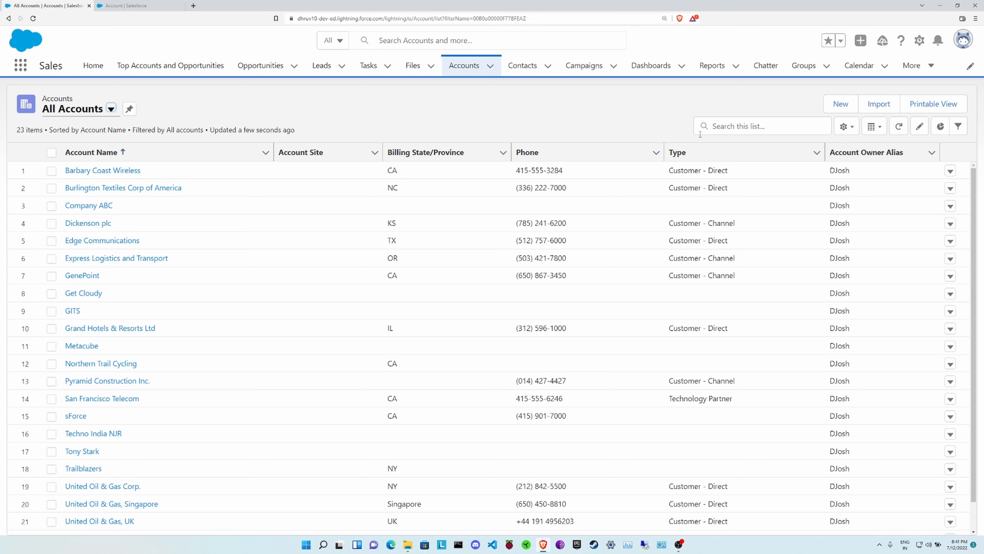
{"action": "left_click", "coordinate": [849, 127]}
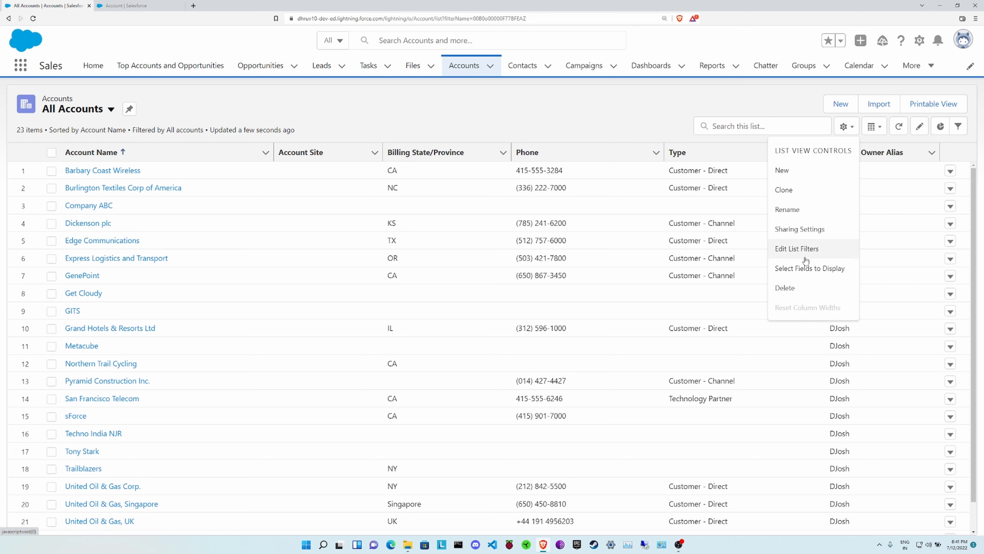
In Select Fields to Display, remove Account Site and add the Active field
{"action": "left_click", "coordinate": [808, 271]}
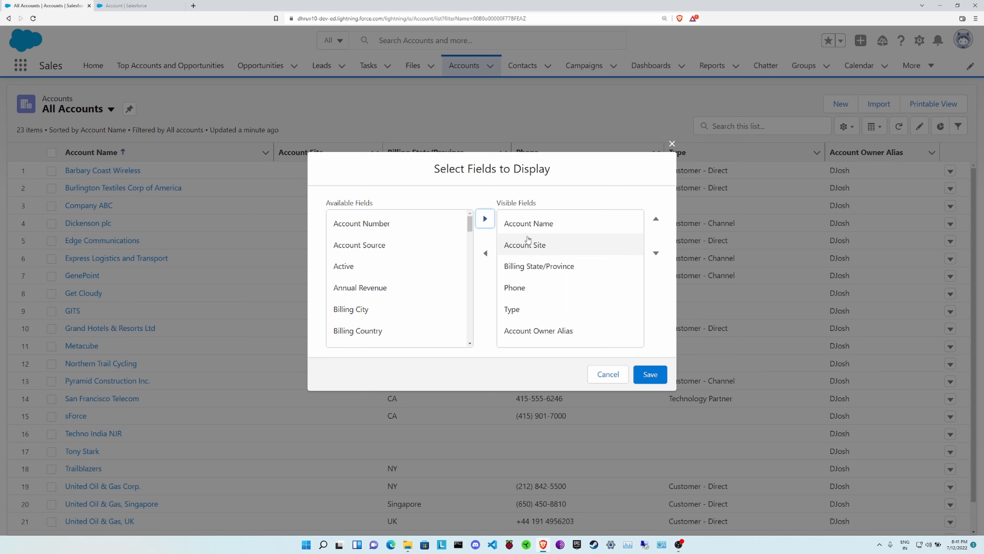
{"action": "left_click_drag", "start_coordinate": [328, 204], "coordinate": [372, 203]}
{"action": "left_click_drag", "start_coordinate": [498, 202], "coordinate": [536, 203]}
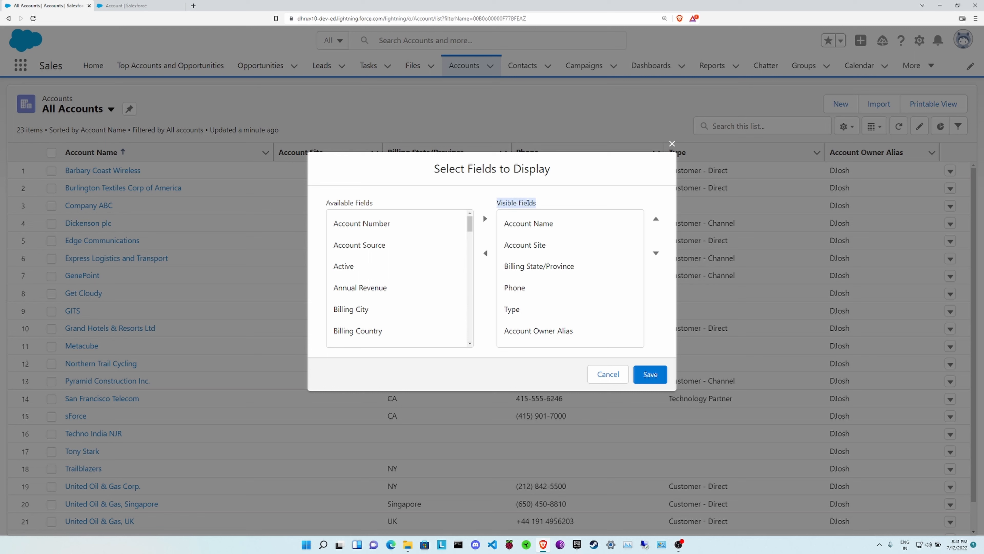
{"action": "scroll", "coordinate": [417, 258], "scroll_direction": "down", "scroll_amount": 3}
{"action": "scroll", "coordinate": [414, 260], "scroll_direction": "up", "scroll_amount": 3}
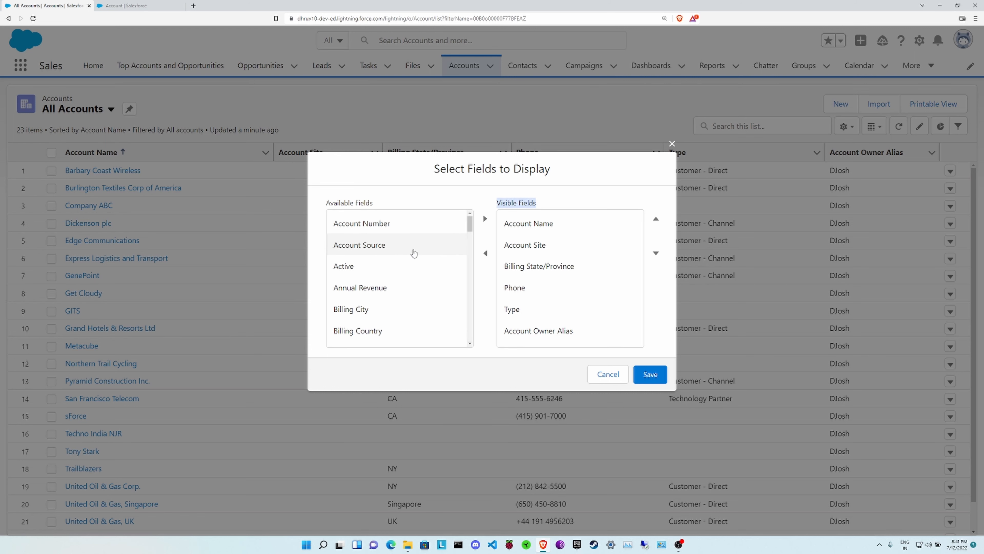
{"action": "scroll", "coordinate": [411, 259], "scroll_direction": "down", "scroll_amount": 10}
{"action": "scroll", "coordinate": [409, 260], "scroll_direction": "up", "scroll_amount": 10}
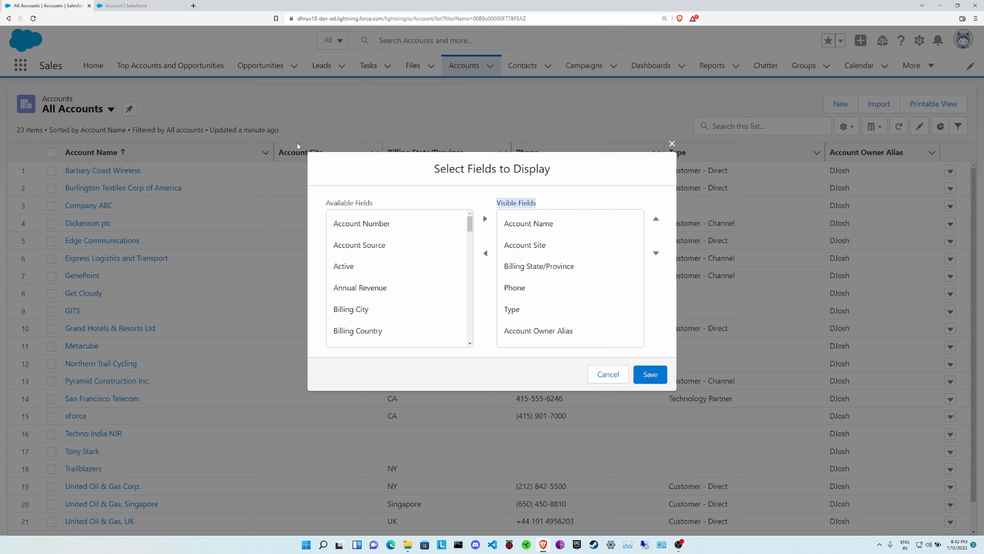
{"action": "left_click", "coordinate": [553, 197]}
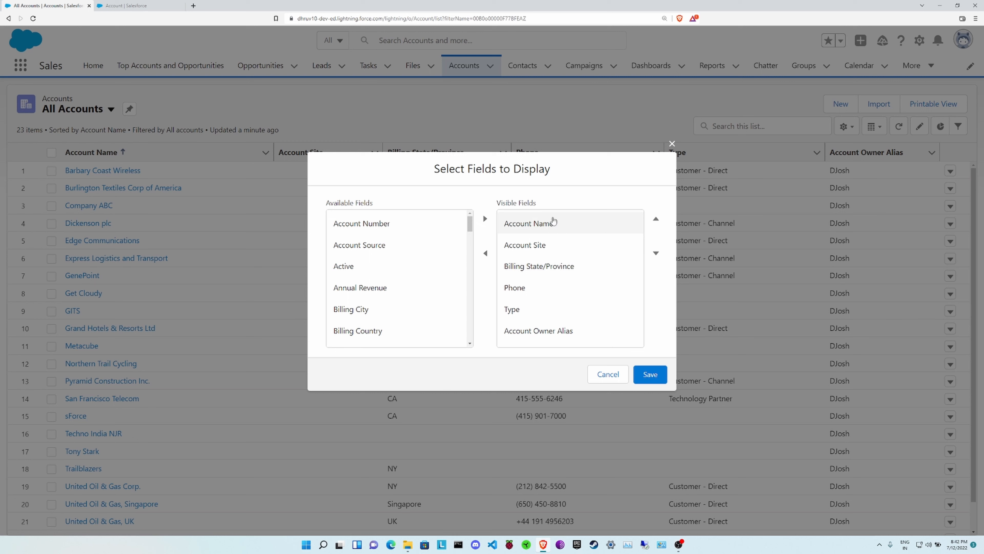
{"action": "left_click", "coordinate": [563, 253]}
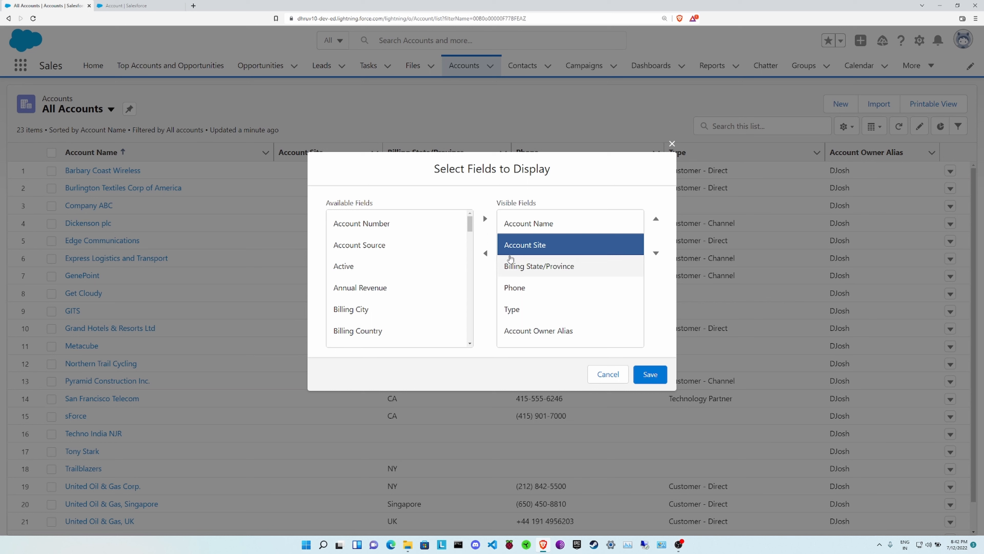
{"action": "left_click", "coordinate": [486, 254]}
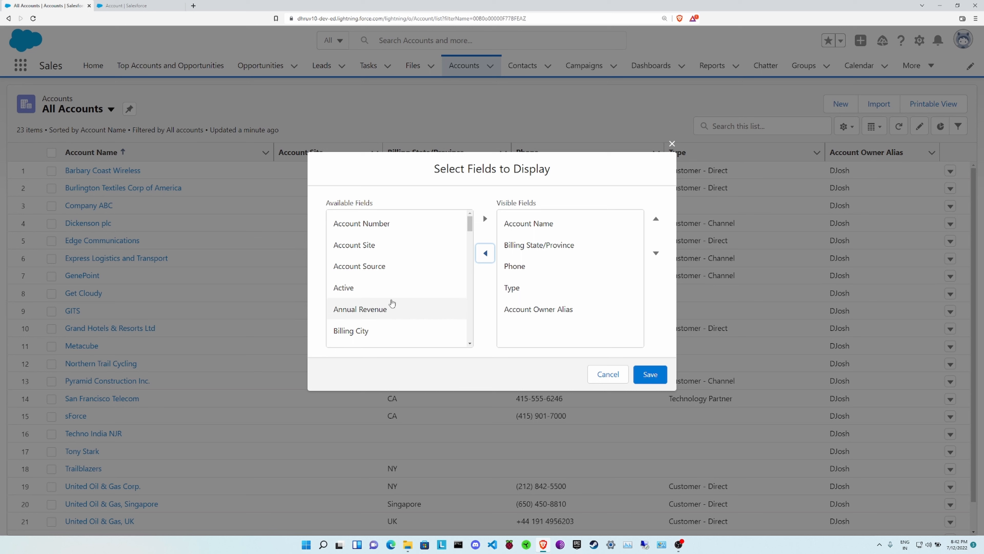
{"action": "left_click", "coordinate": [379, 291]}
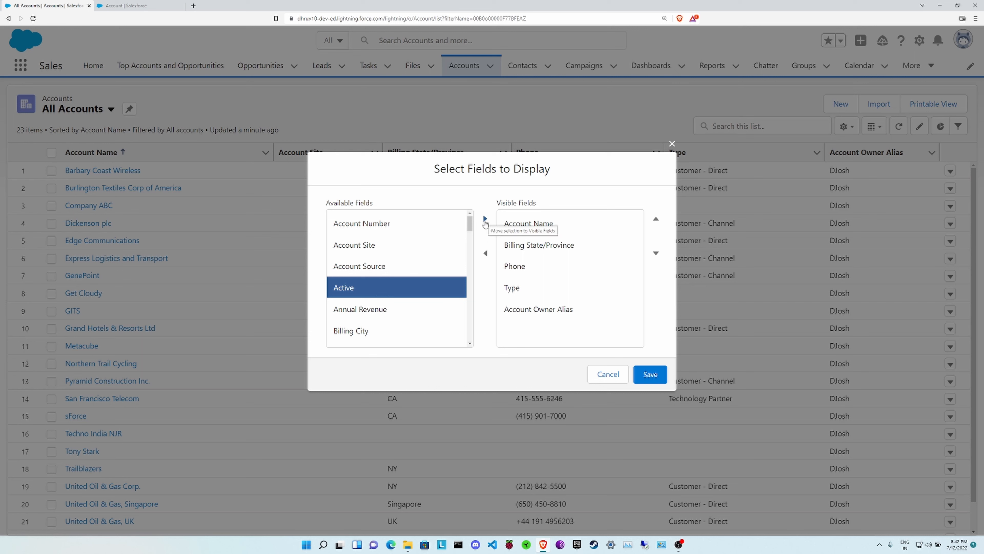
{"action": "left_click", "coordinate": [485, 219]}
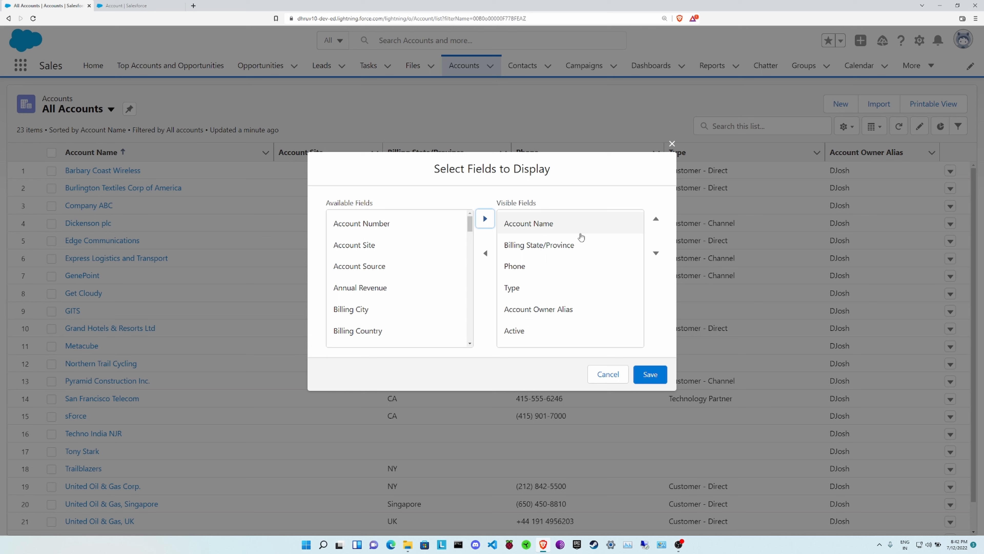
Move Active just below Account Name, move Billing State/Province to last, and save
{"action": "left_click", "coordinate": [560, 334]}
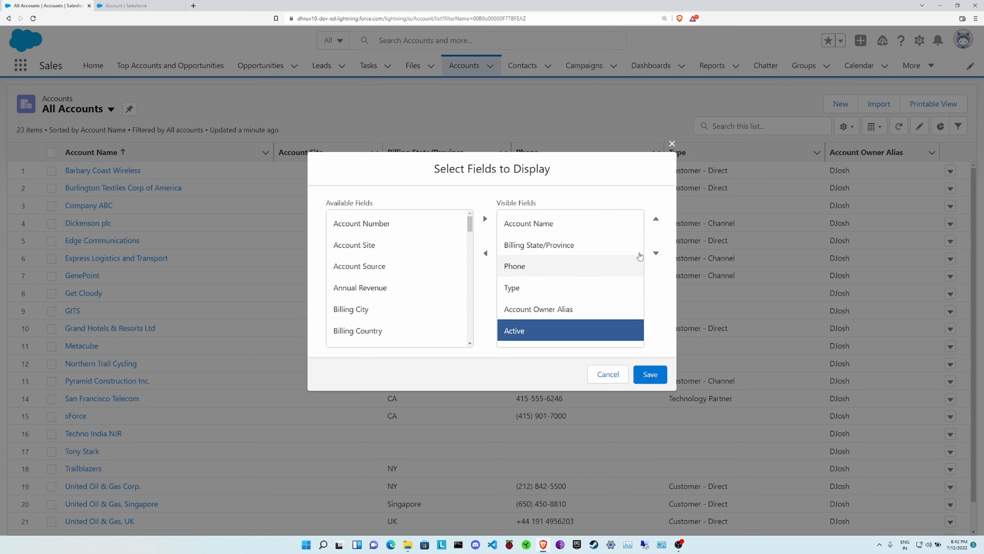
{"action": "left_click", "coordinate": [656, 219]}
{"action": "left_click", "coordinate": [656, 219]}
{"action": "left_click", "coordinate": [656, 219]}
{"action": "left_click", "coordinate": [656, 219]}
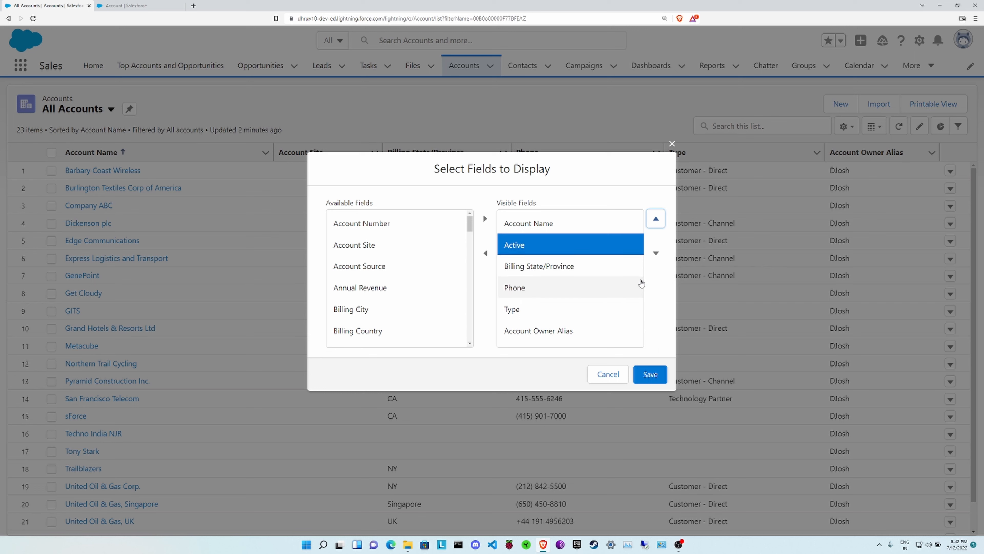
{"action": "left_click", "coordinate": [550, 268]}
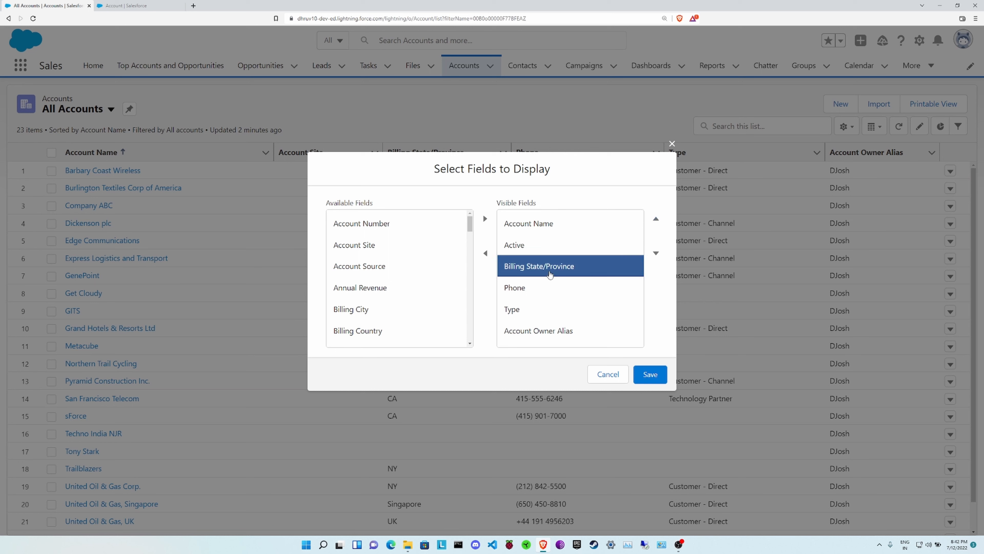
{"action": "left_click", "coordinate": [656, 255]}
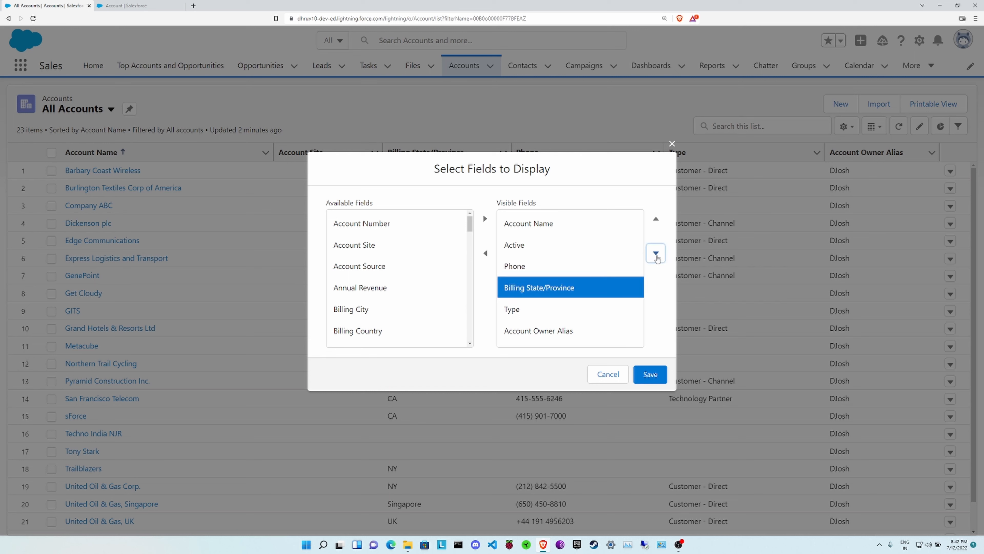
{"action": "left_click", "coordinate": [657, 255]}
{"action": "left_click", "coordinate": [657, 256]}
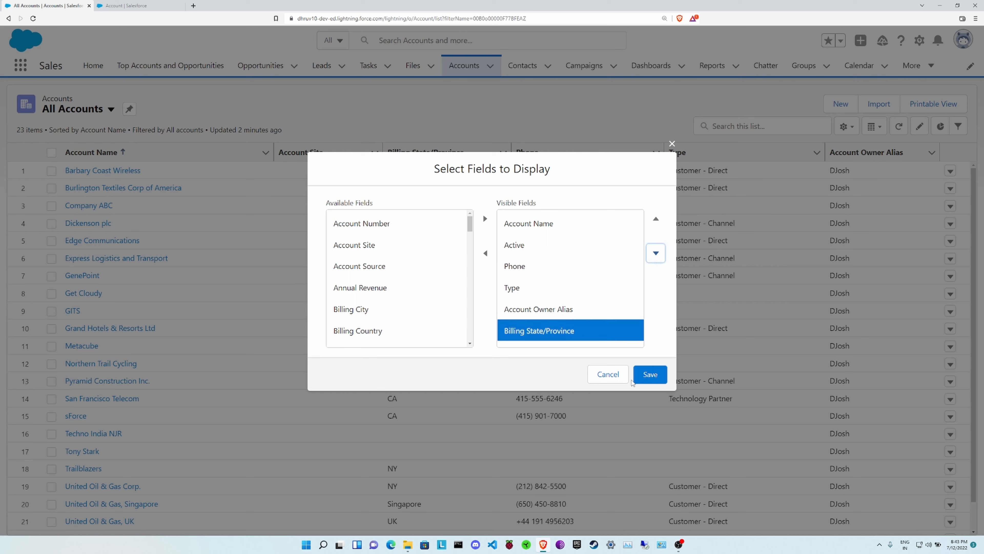
{"action": "left_click", "coordinate": [654, 381]}
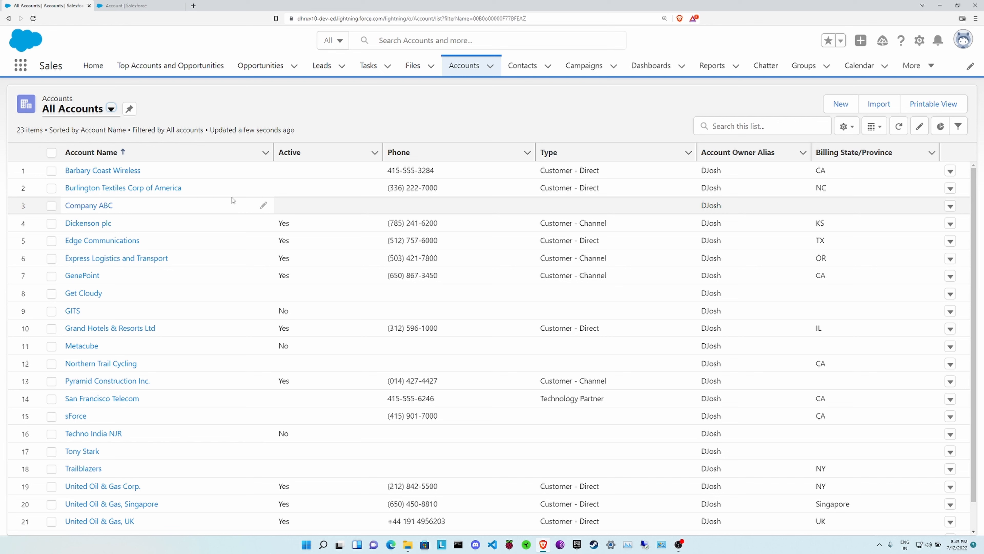
Open Edit List Filters for the All Accounts list view
{"action": "left_click", "coordinate": [850, 133]}
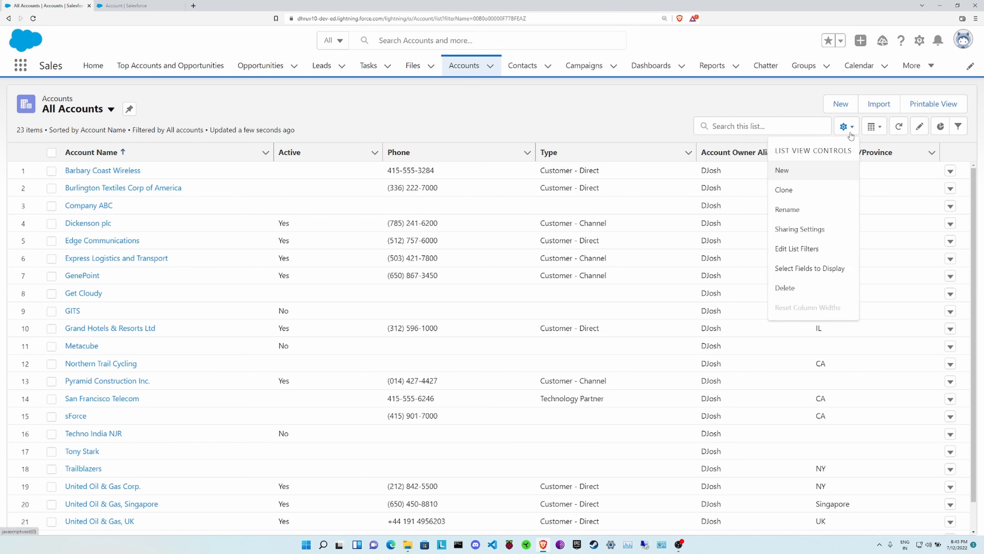
{"action": "left_click", "coordinate": [815, 256]}
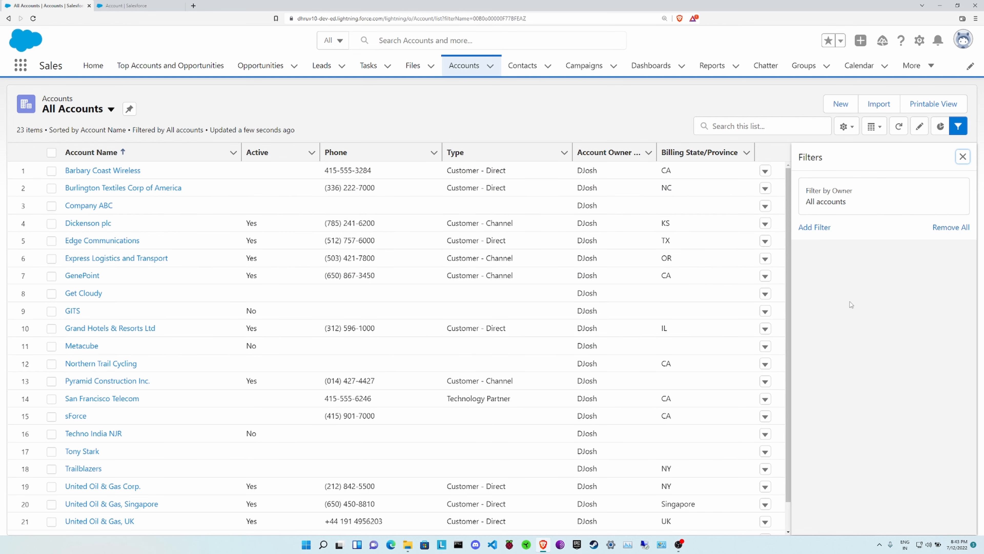
Add an Active equals Yes filter and save it, cutting the list to 10 accounts
{"action": "left_click", "coordinate": [815, 229]}
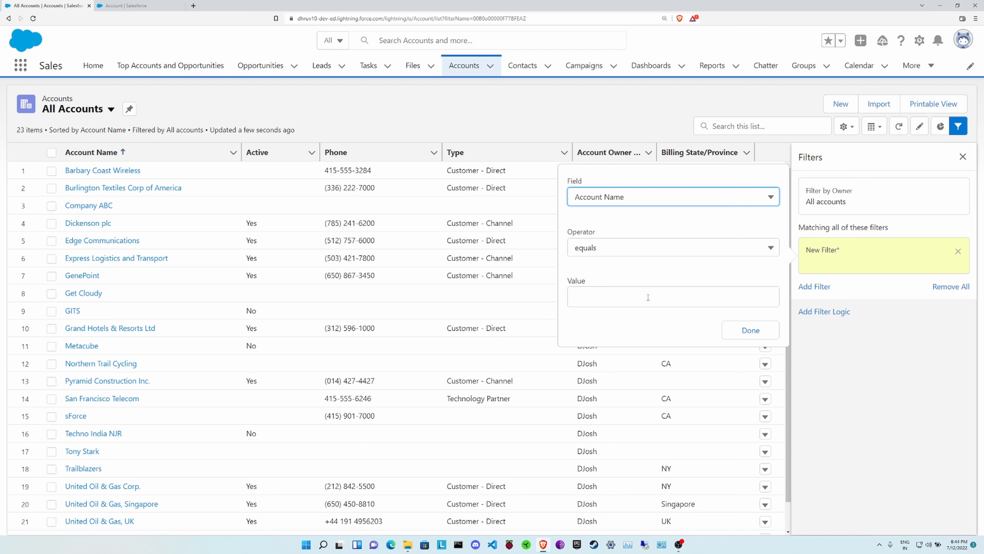
{"action": "left_click", "coordinate": [606, 197]}
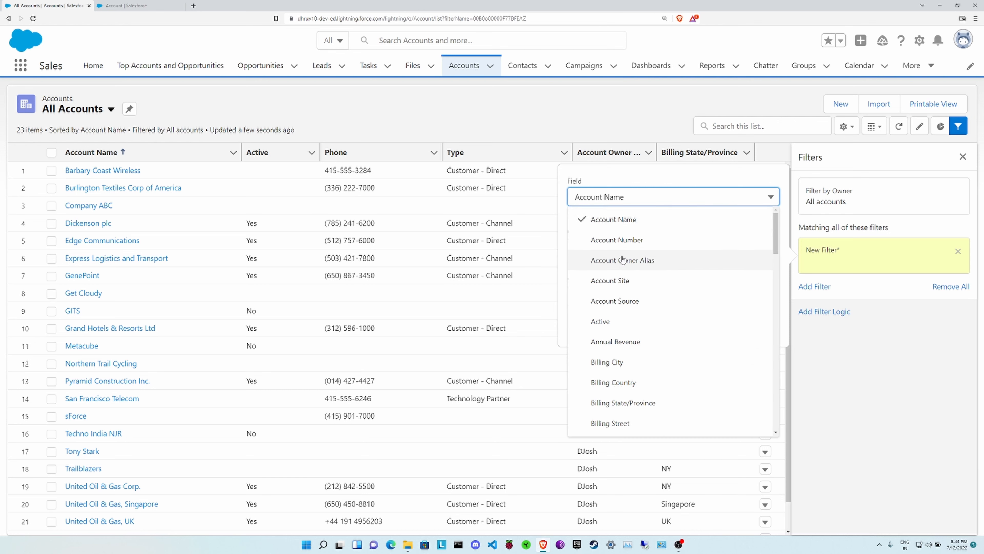
{"action": "left_click", "coordinate": [635, 328]}
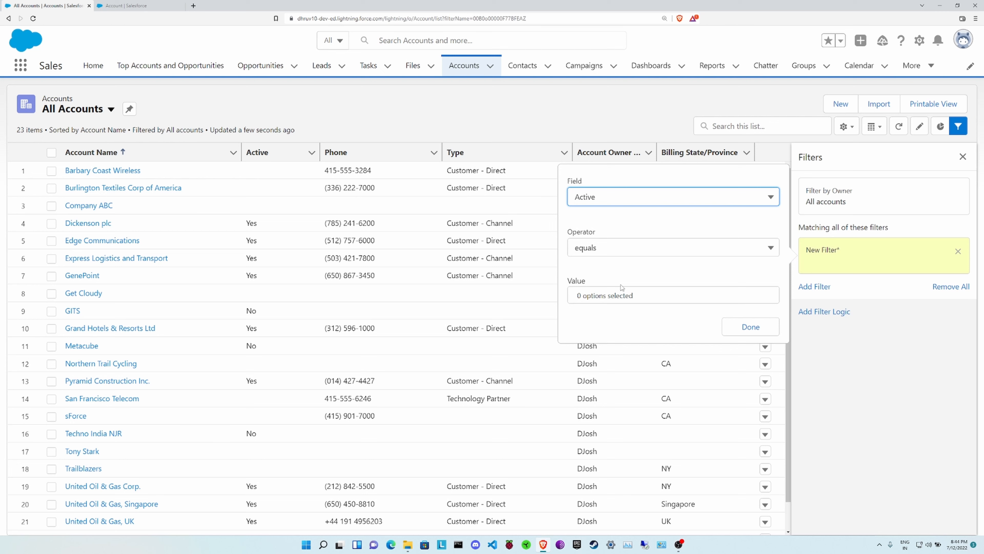
{"action": "left_click", "coordinate": [592, 249]}
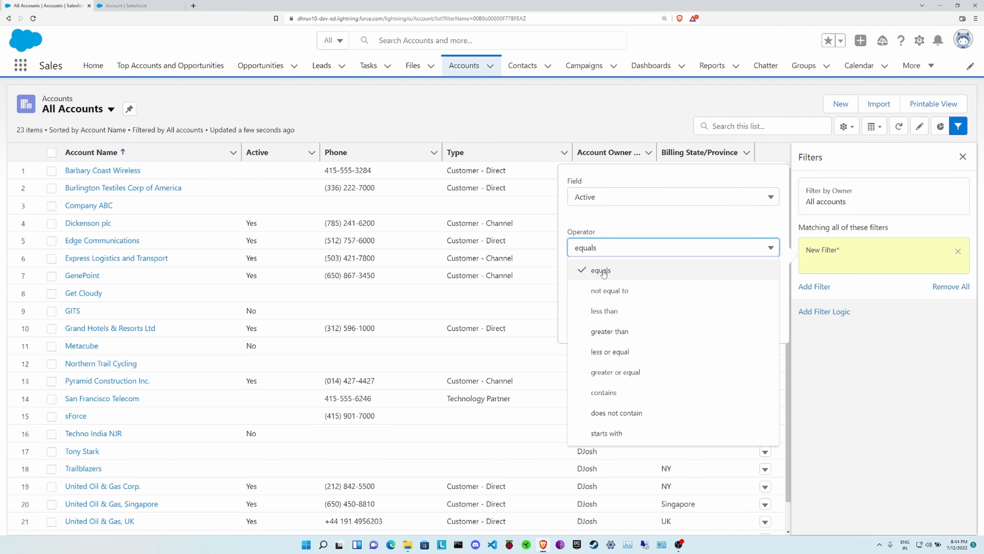
{"action": "left_click", "coordinate": [597, 270]}
{"action": "left_click", "coordinate": [610, 294]}
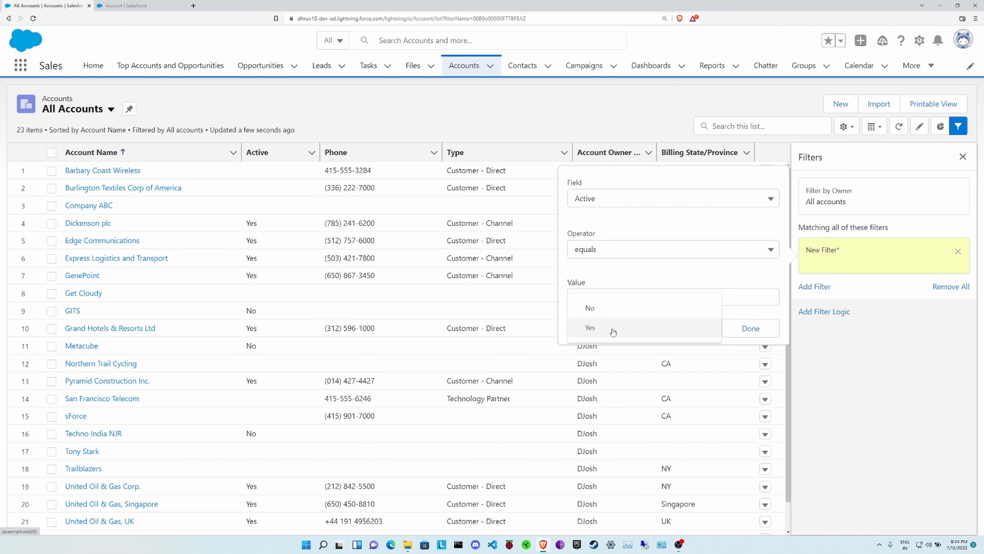
{"action": "left_click", "coordinate": [742, 311]}
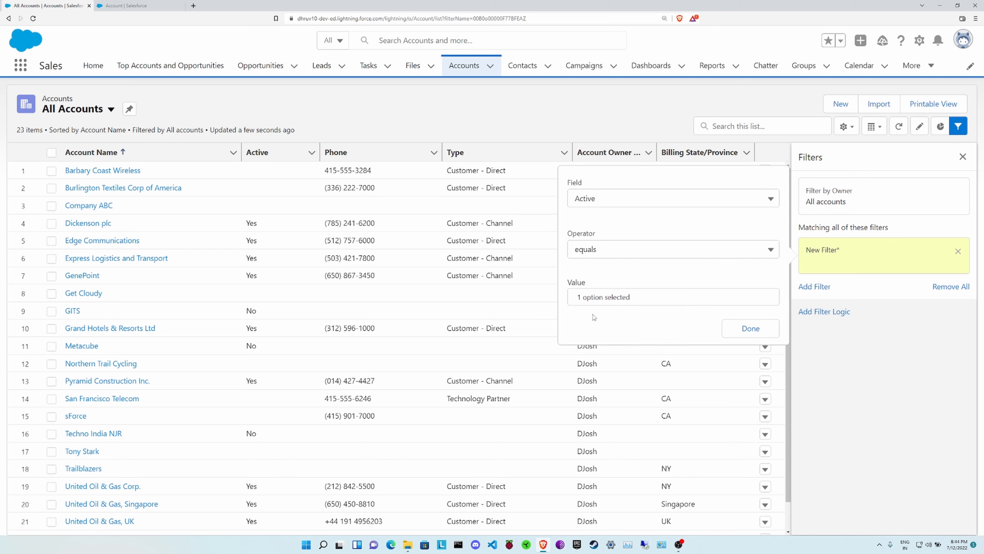
{"action": "left_click", "coordinate": [754, 329]}
{"action": "left_click", "coordinate": [936, 158]}
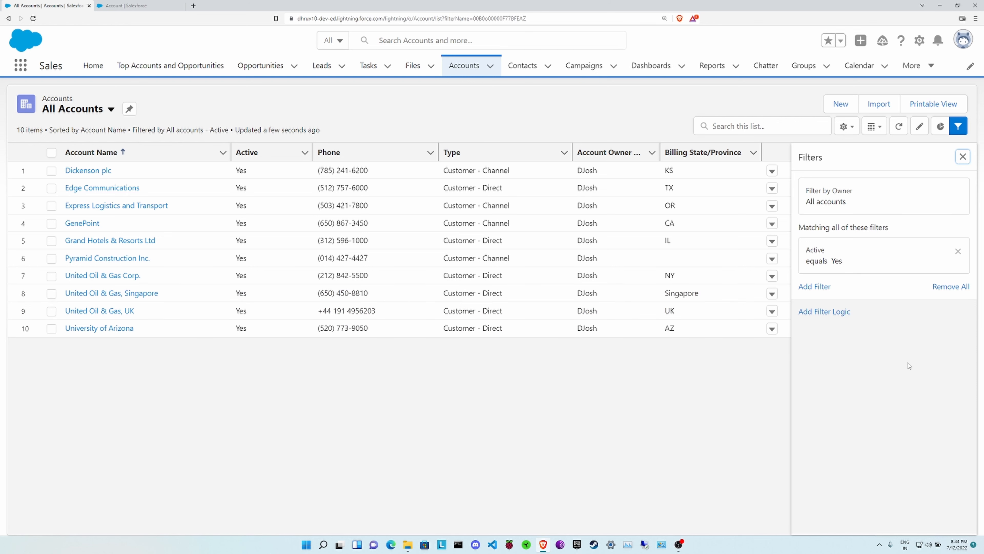
Remove the Active equals Yes filter and save, restoring all 23 accounts
{"action": "left_click", "coordinate": [948, 287]}
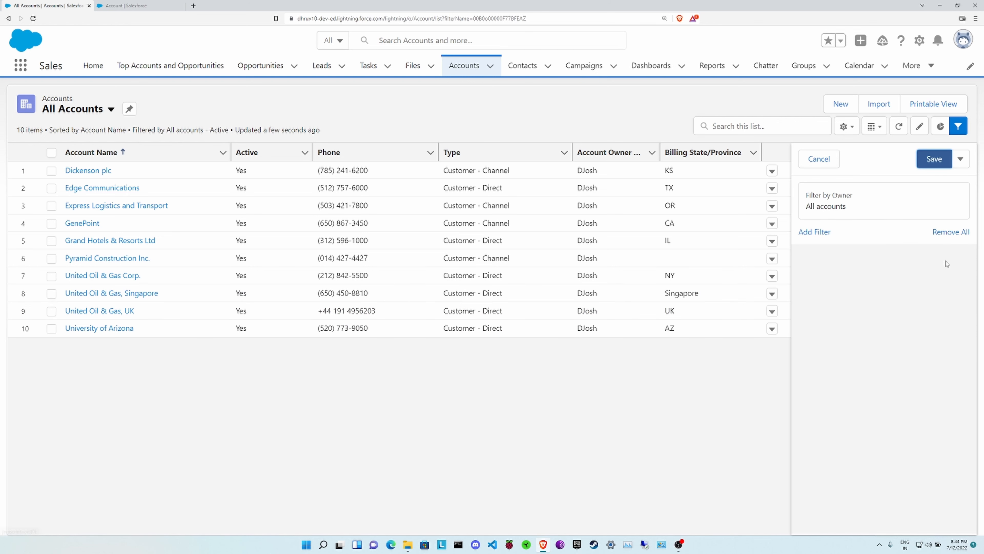
{"action": "left_click", "coordinate": [933, 160]}
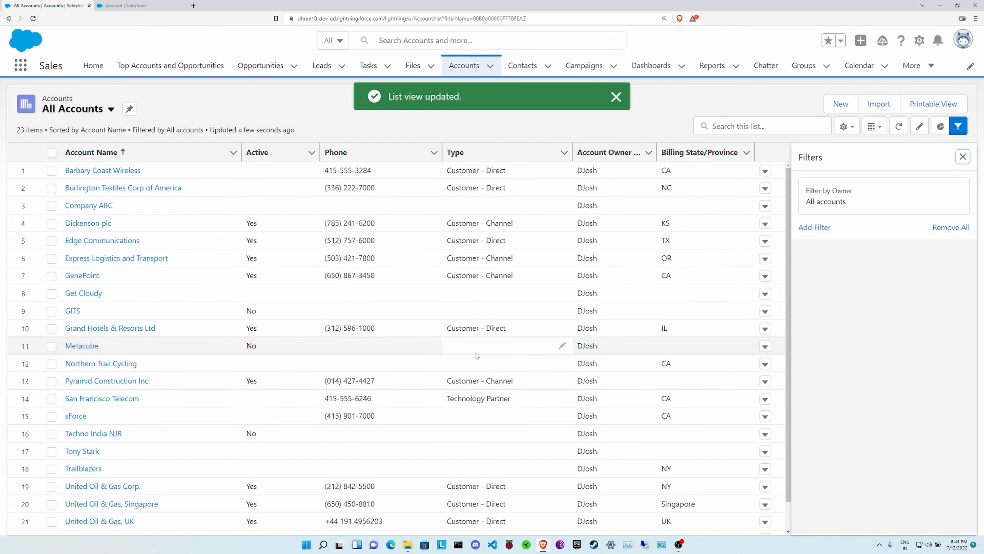
{"action": "left_click", "coordinate": [610, 98]}
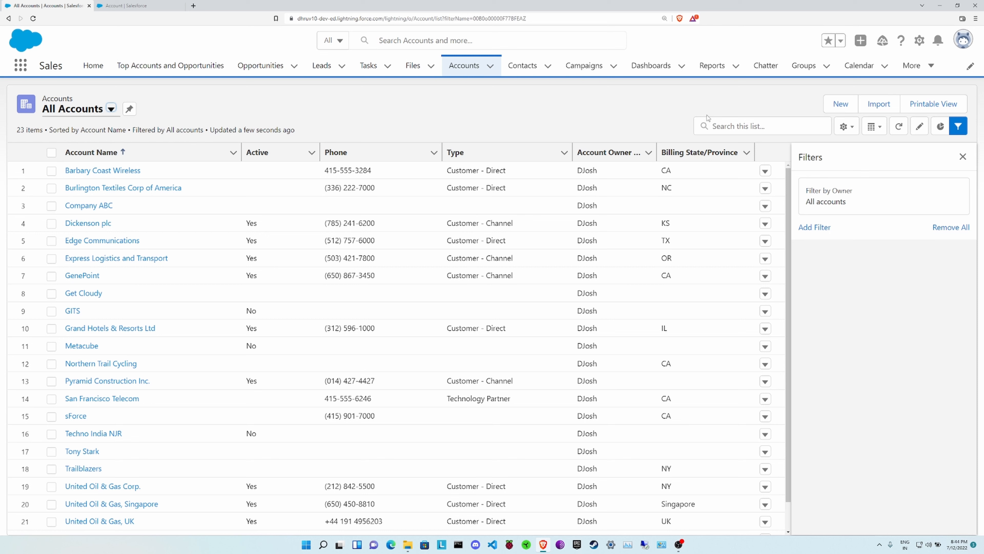
{"action": "left_click", "coordinate": [847, 126]}
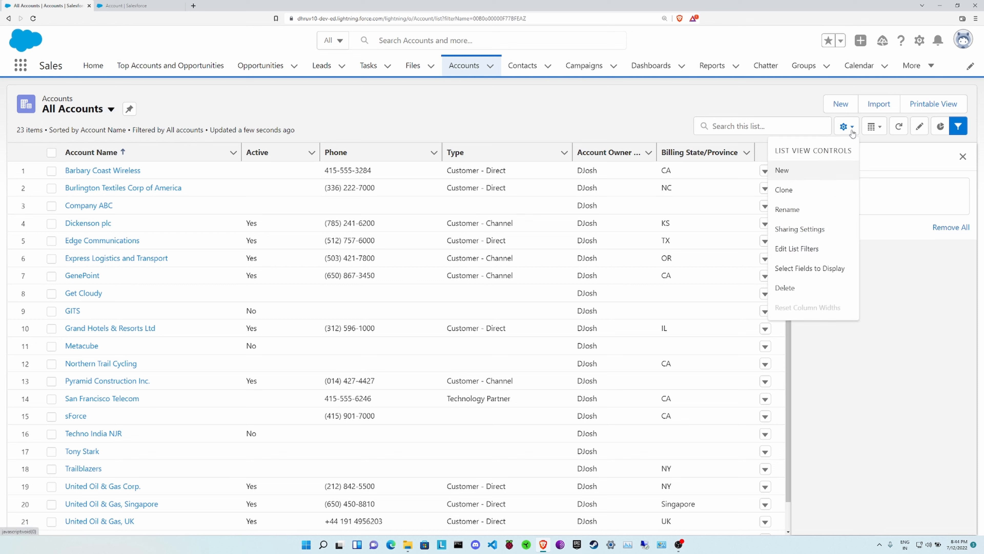
Create a new list view named 'Learnophiles Active' with an auto-filled API name and save it
{"action": "left_click", "coordinate": [792, 172]}
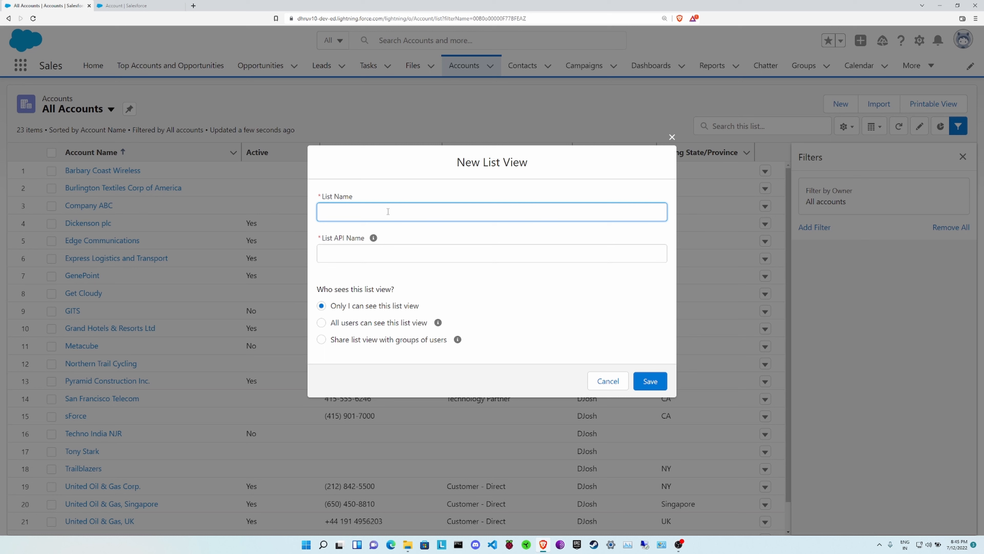
{"action": "type", "text": "Learnophiles Active"}
{"action": "left_click", "coordinate": [459, 283]}
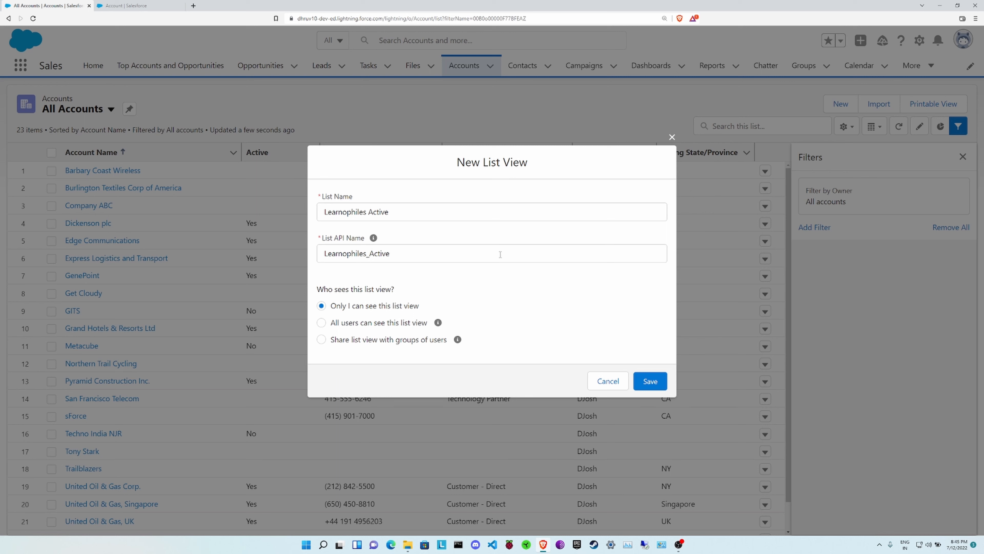
{"action": "left_click", "coordinate": [651, 390]}
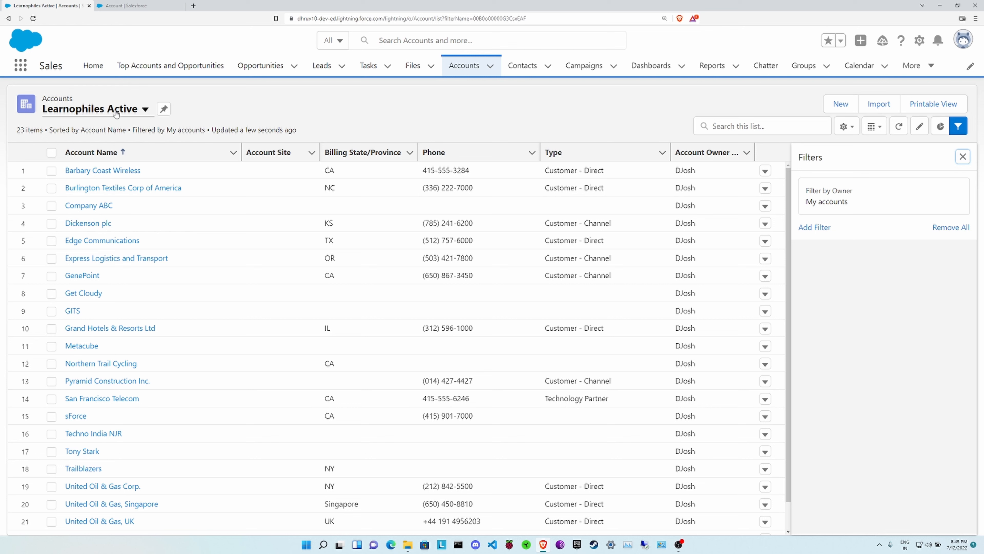
Add an Active equals Yes filter to Learnophiles Active and save, leaving 10 accounts
{"action": "left_click", "coordinate": [815, 228]}
{"action": "left_click", "coordinate": [645, 204]}
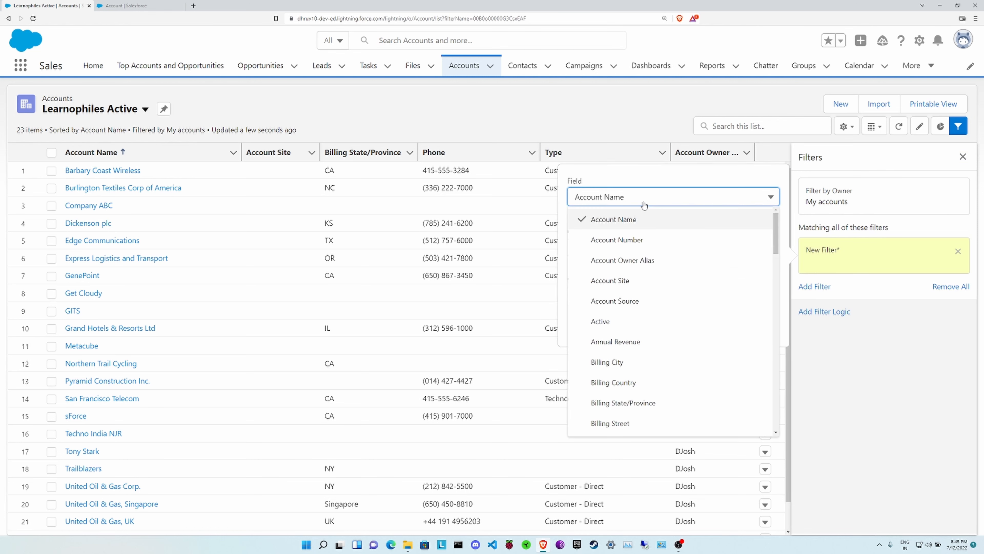
{"action": "left_click", "coordinate": [642, 321]}
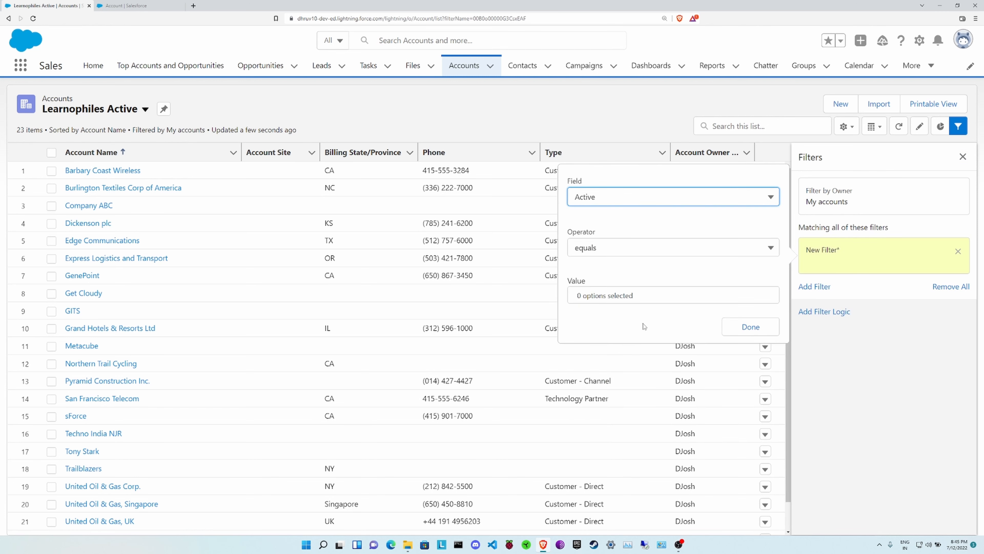
{"action": "left_click", "coordinate": [624, 302]}
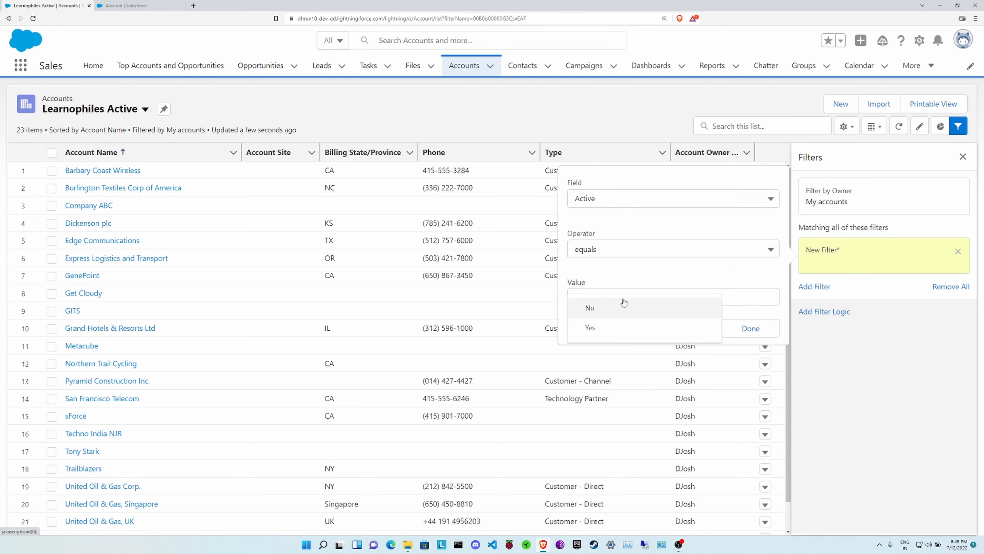
{"action": "left_click", "coordinate": [624, 329]}
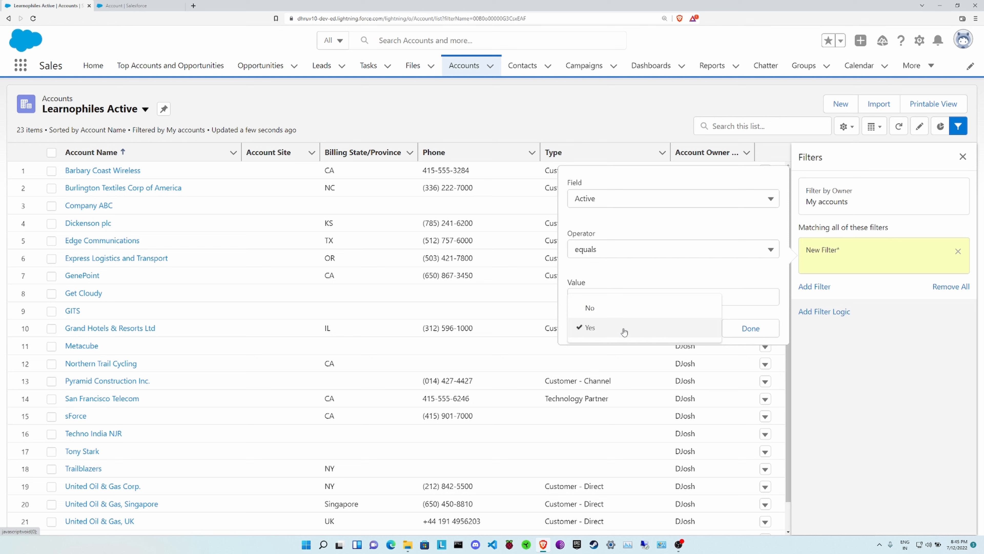
{"action": "left_click", "coordinate": [620, 276]}
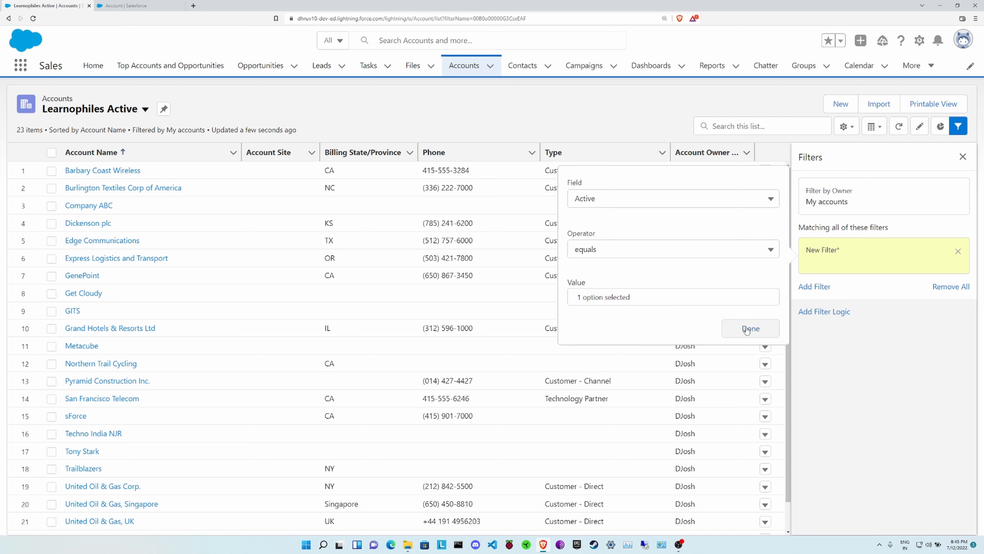
{"action": "left_click", "coordinate": [617, 302]}
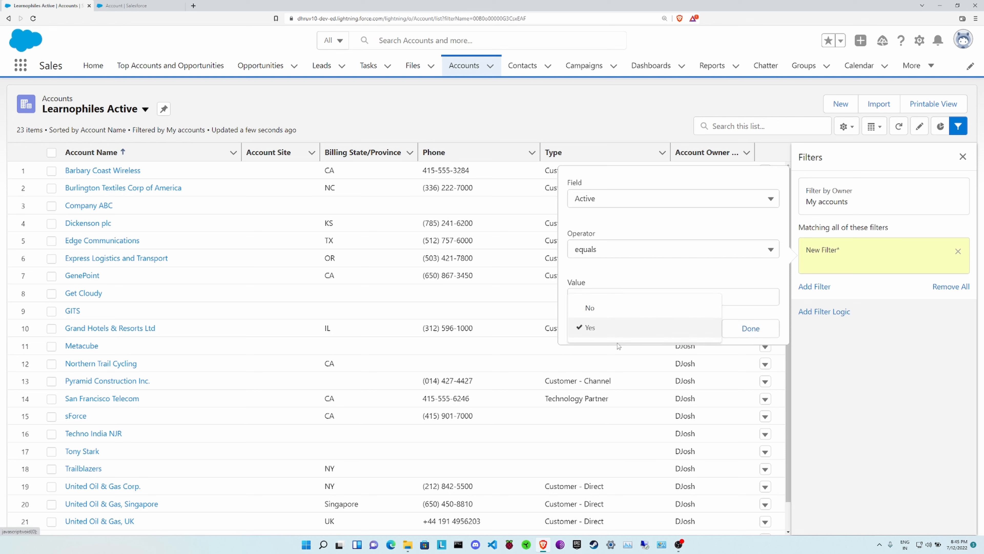
{"action": "left_click", "coordinate": [723, 272]}
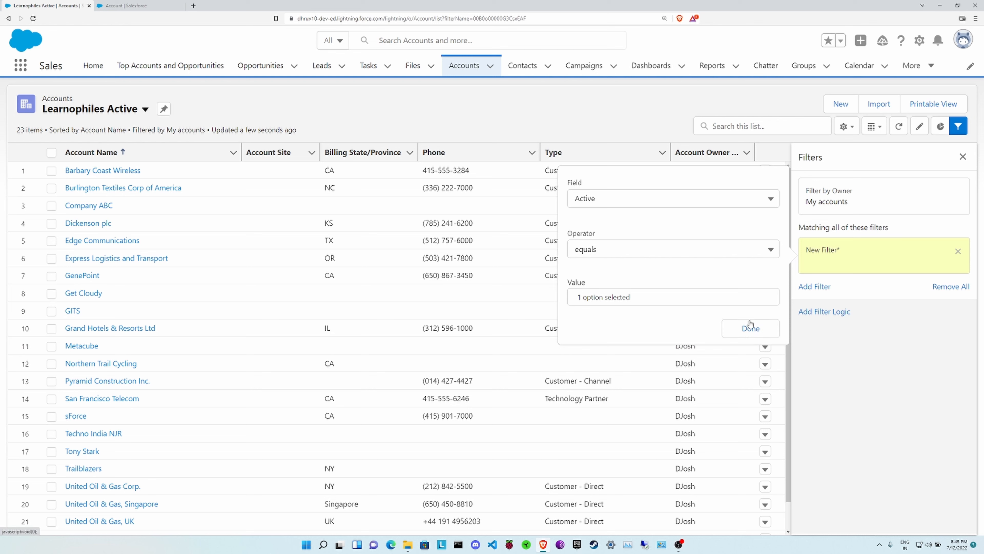
{"action": "left_click", "coordinate": [751, 326]}
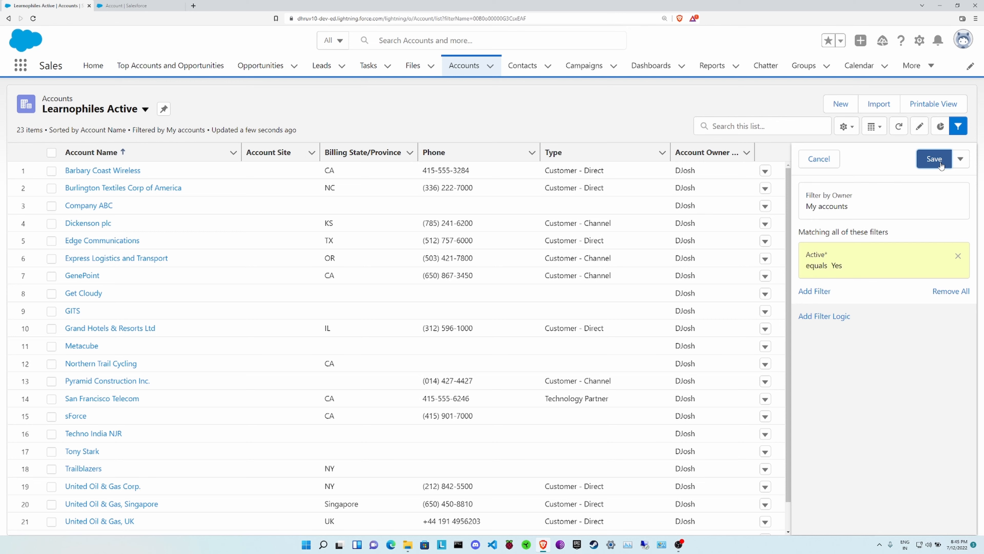
{"action": "left_click", "coordinate": [942, 165]}
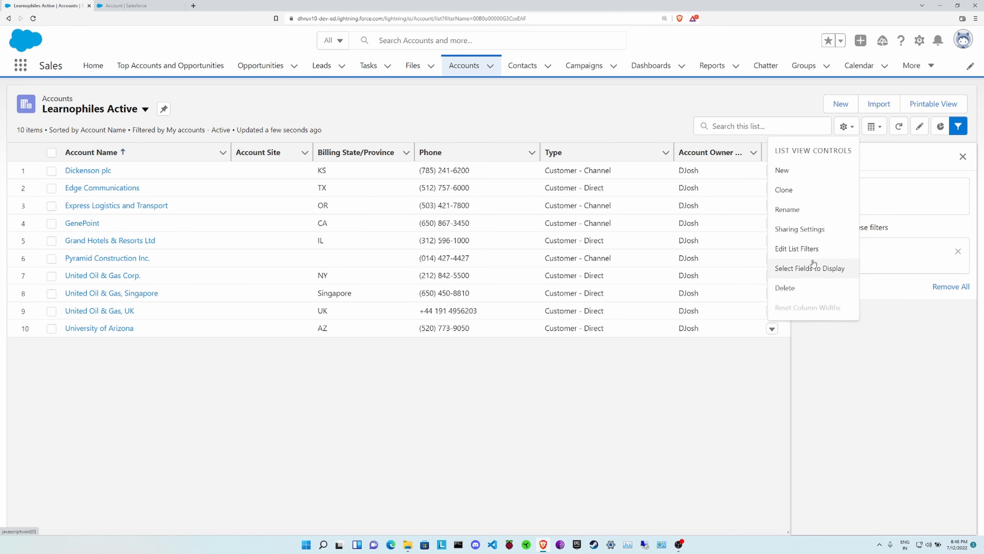
Add Active to the visible fields, position it right after Account Name, and save
{"action": "left_click", "coordinate": [810, 272]}
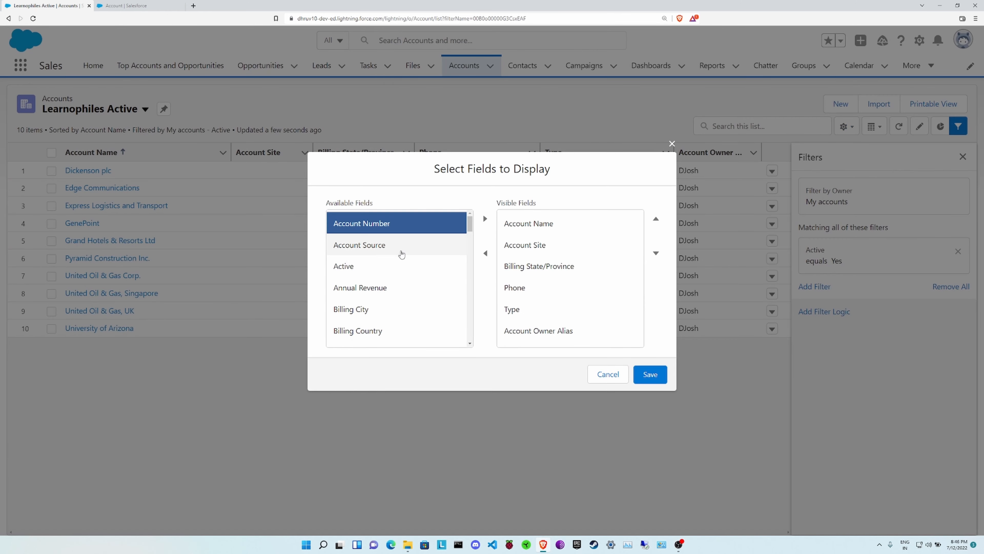
{"action": "left_click", "coordinate": [367, 266]}
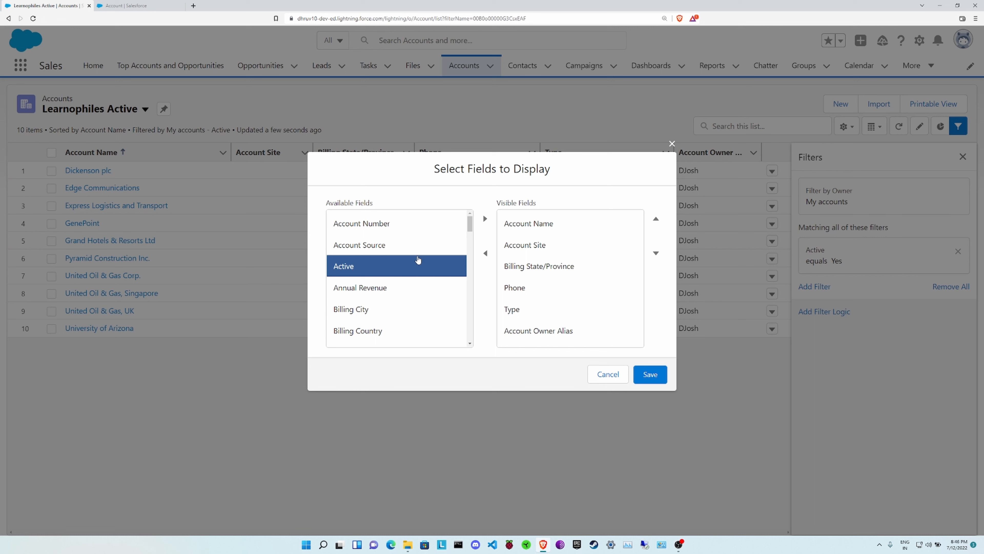
{"action": "left_click", "coordinate": [485, 219]}
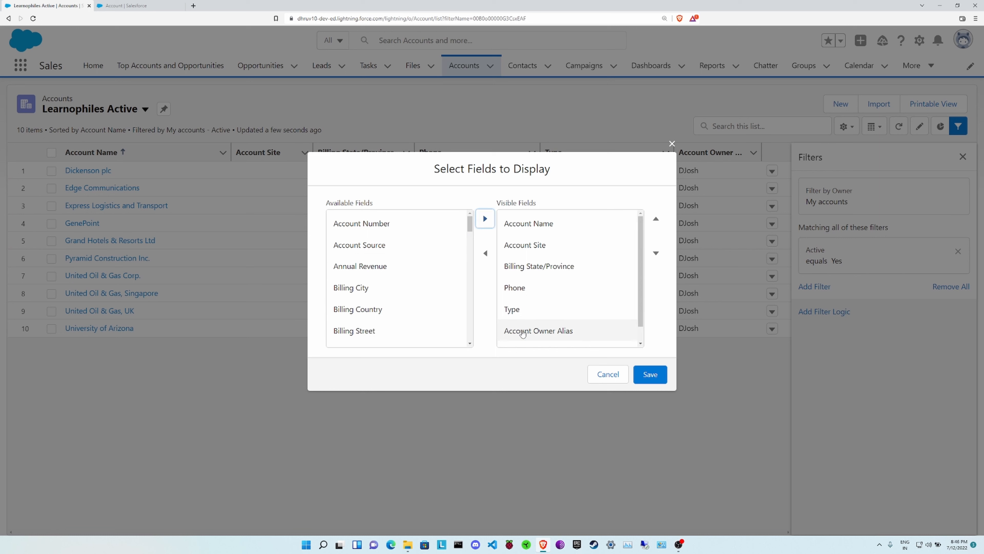
{"action": "scroll", "coordinate": [538, 334], "scroll_direction": "down", "scroll_amount": 1}
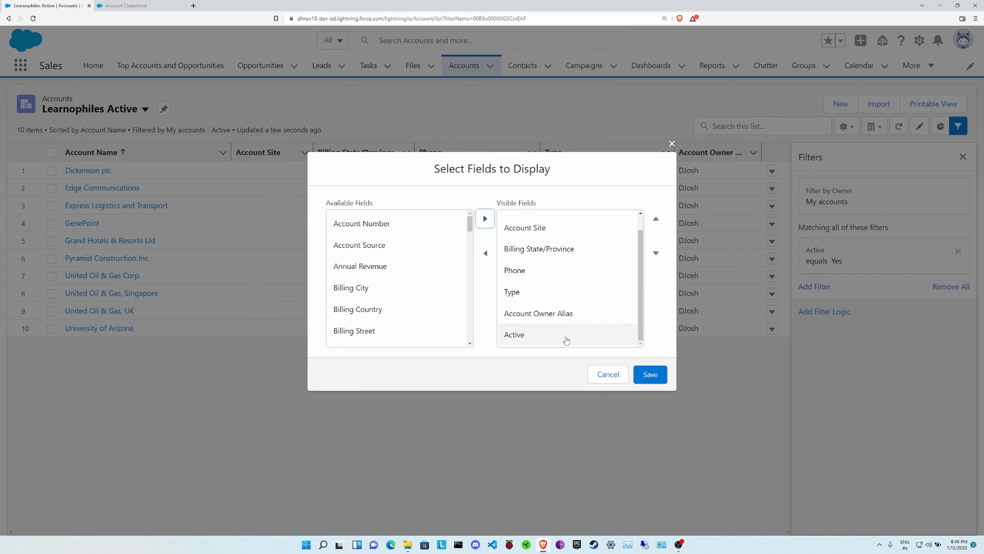
{"action": "left_click", "coordinate": [554, 335]}
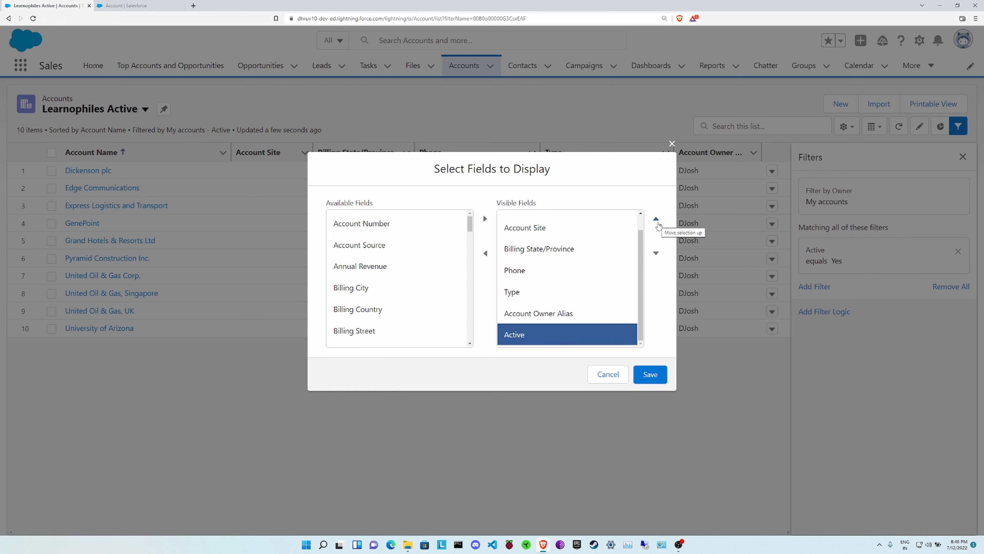
{"action": "left_click", "coordinate": [659, 226]}
{"action": "left_click", "coordinate": [659, 226]}
{"action": "left_click", "coordinate": [656, 220]}
{"action": "left_click", "coordinate": [656, 219]}
{"action": "left_click", "coordinate": [656, 219]}
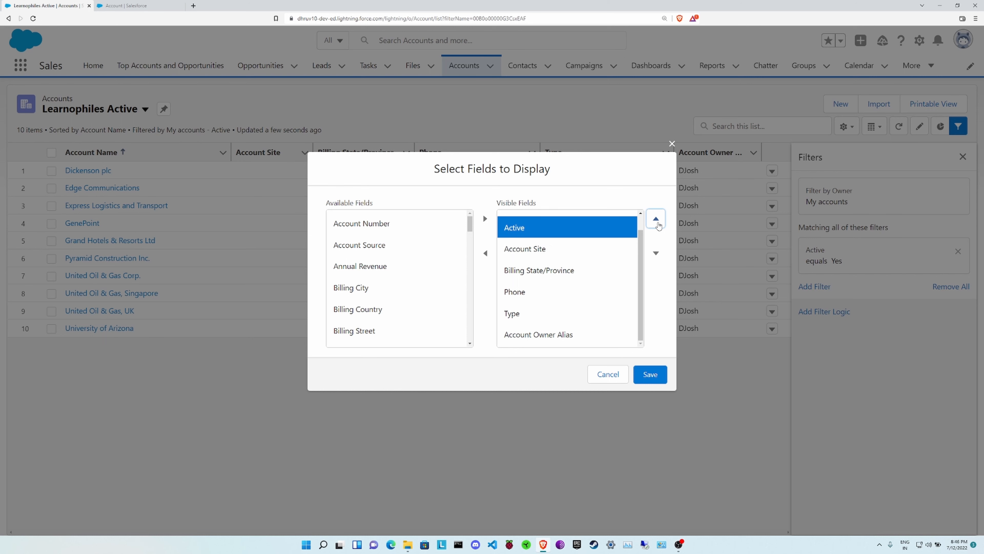
{"action": "left_click", "coordinate": [656, 219]}
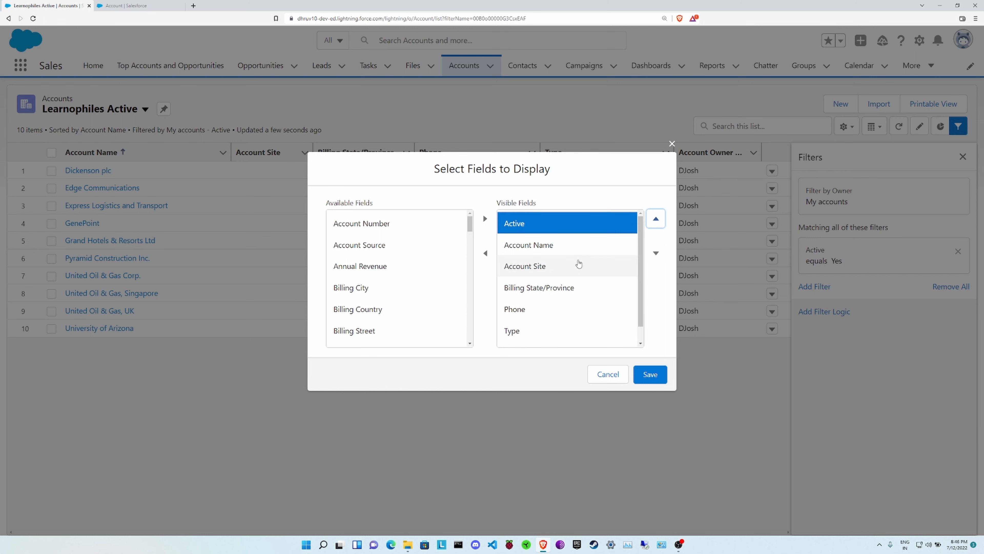
{"action": "left_click", "coordinate": [656, 252]}
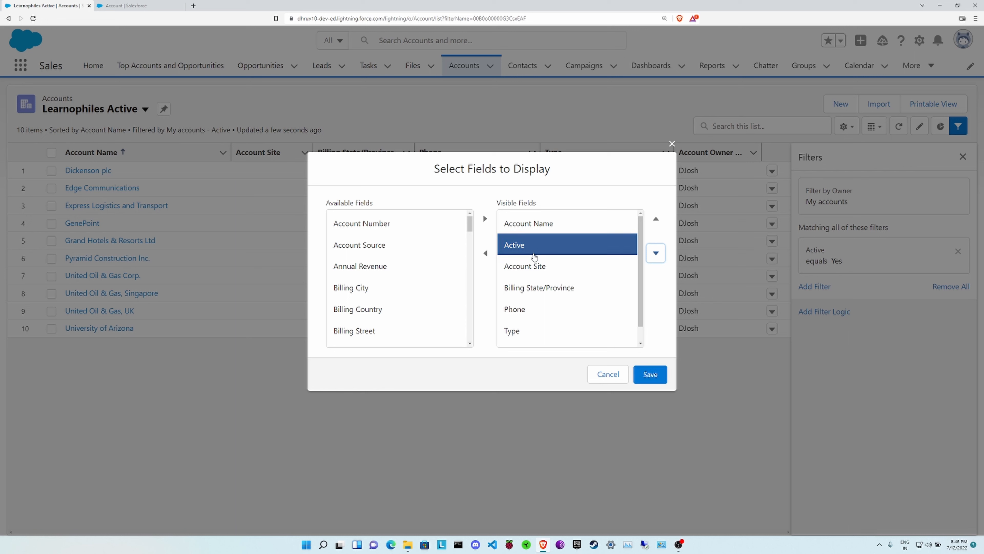
{"action": "left_click", "coordinate": [650, 374]}
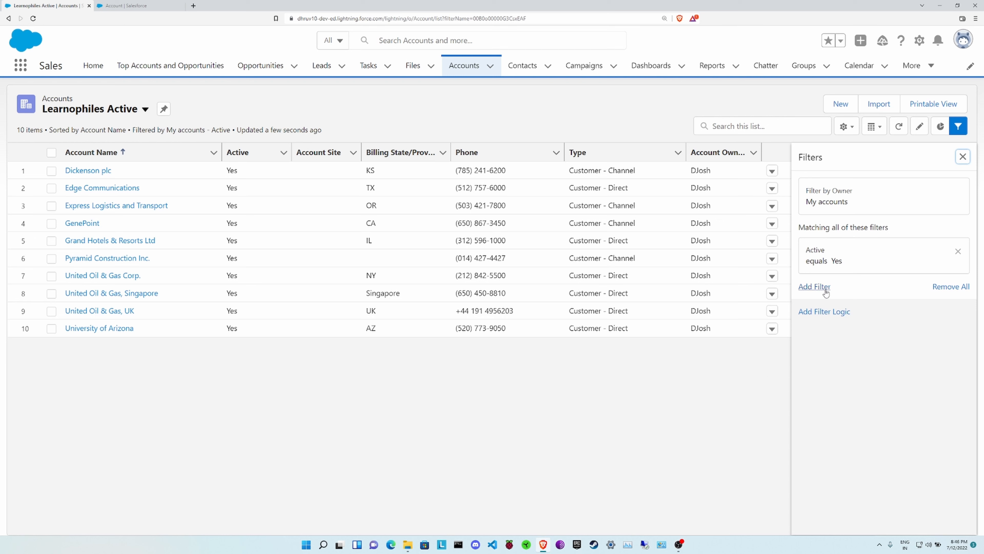
Add a Type equals Customer - Channel filter and save, narrowing the list to 4 accounts
{"action": "left_click", "coordinate": [815, 287]}
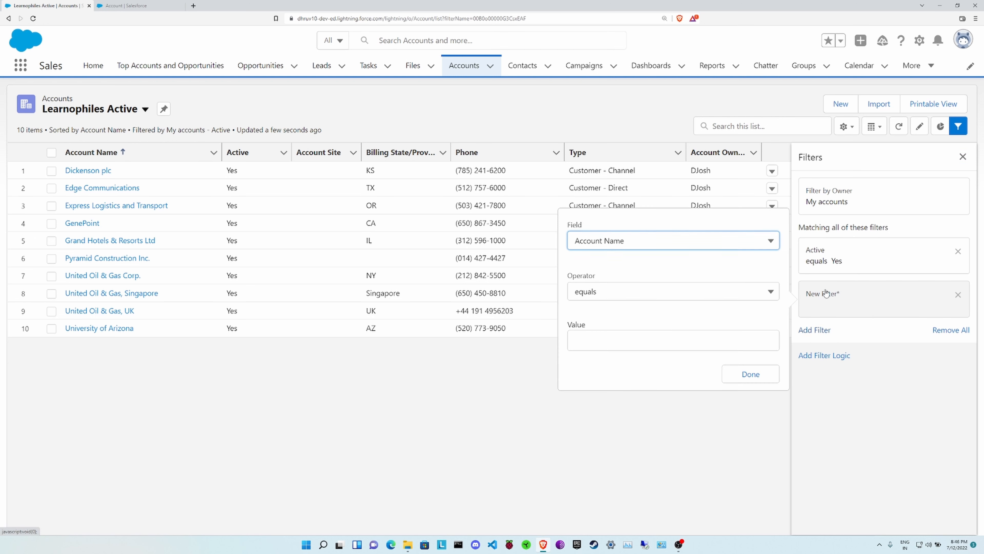
{"action": "left_click", "coordinate": [594, 244]}
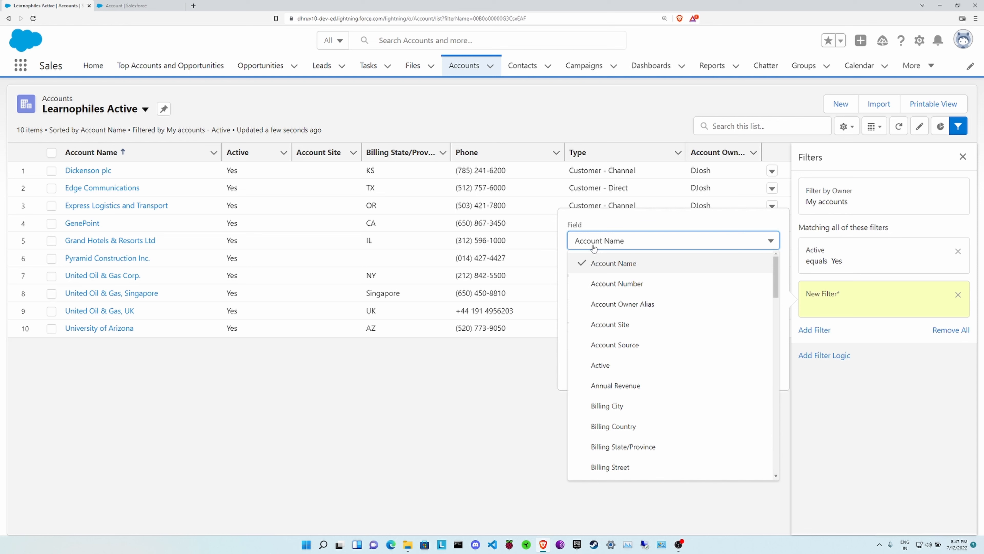
{"action": "scroll", "coordinate": [640, 349], "scroll_direction": "down", "scroll_amount": 10}
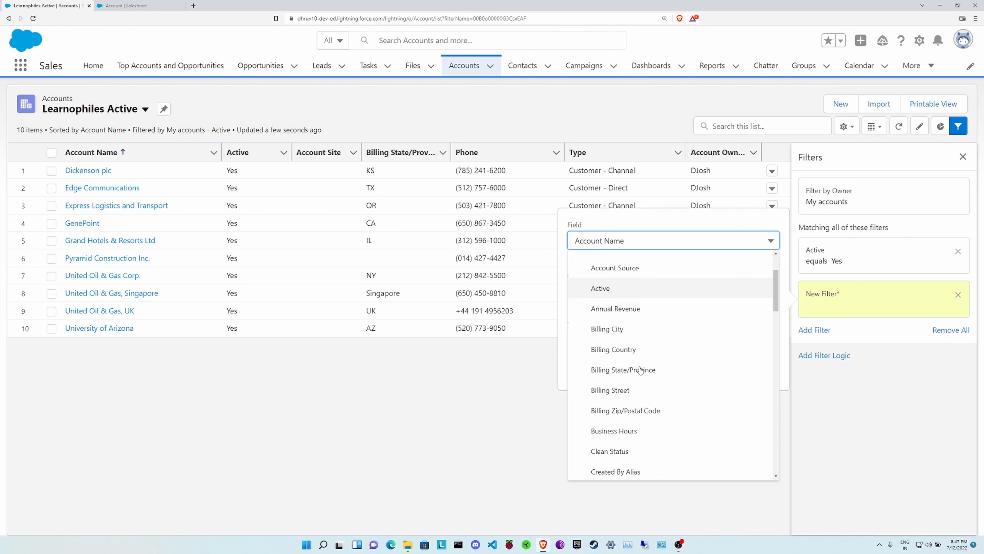
{"action": "scroll", "coordinate": [642, 371], "scroll_direction": "down", "scroll_amount": 5}
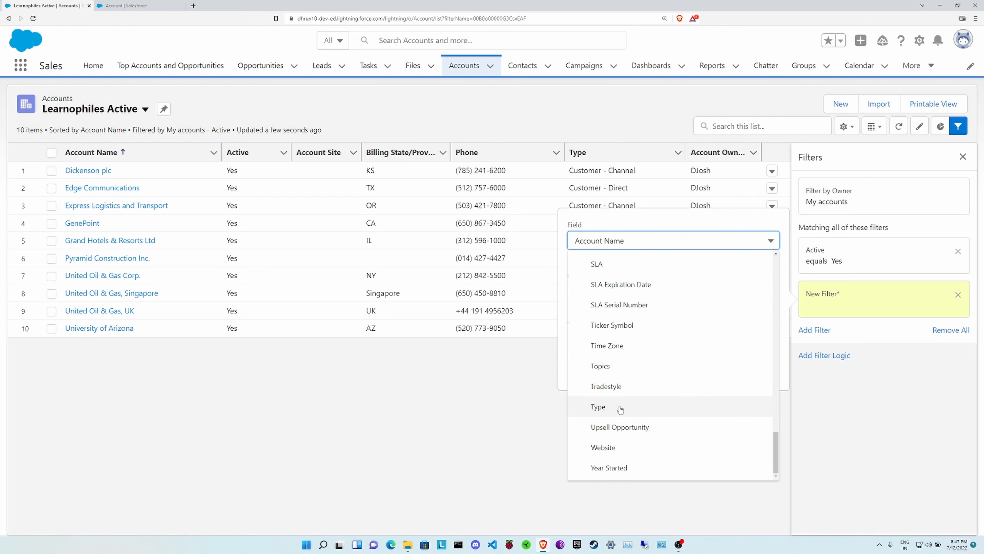
{"action": "left_click", "coordinate": [620, 406]}
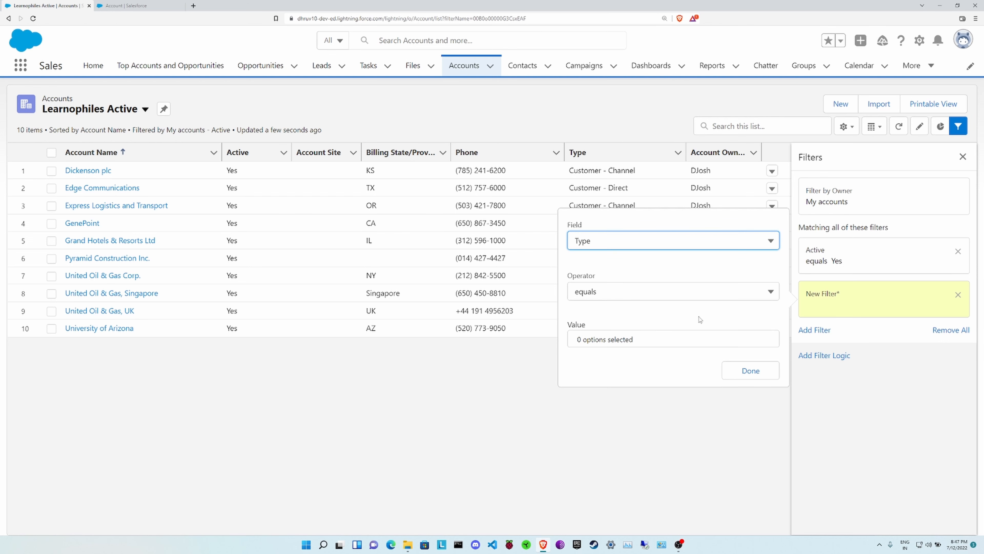
{"action": "left_click", "coordinate": [609, 345]}
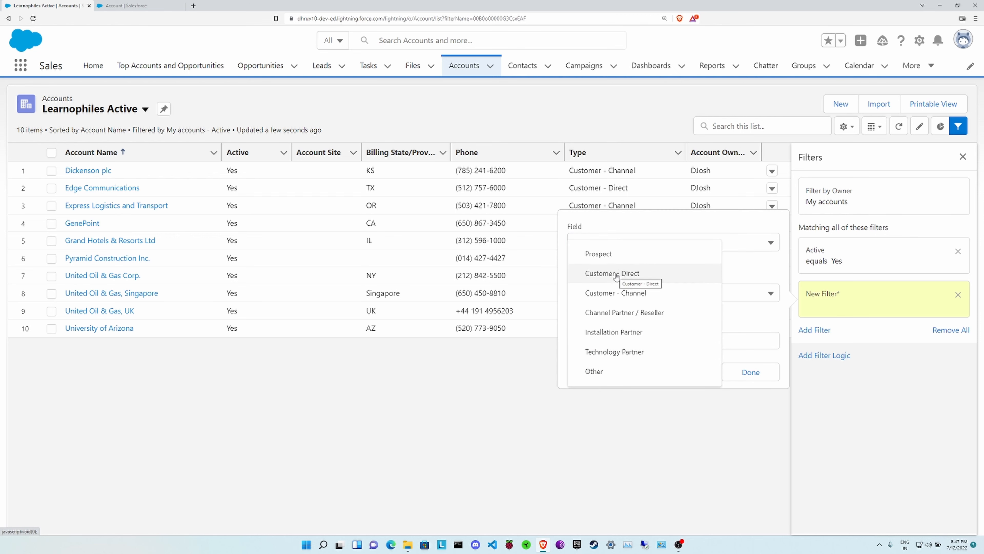
{"action": "left_click", "coordinate": [616, 292]}
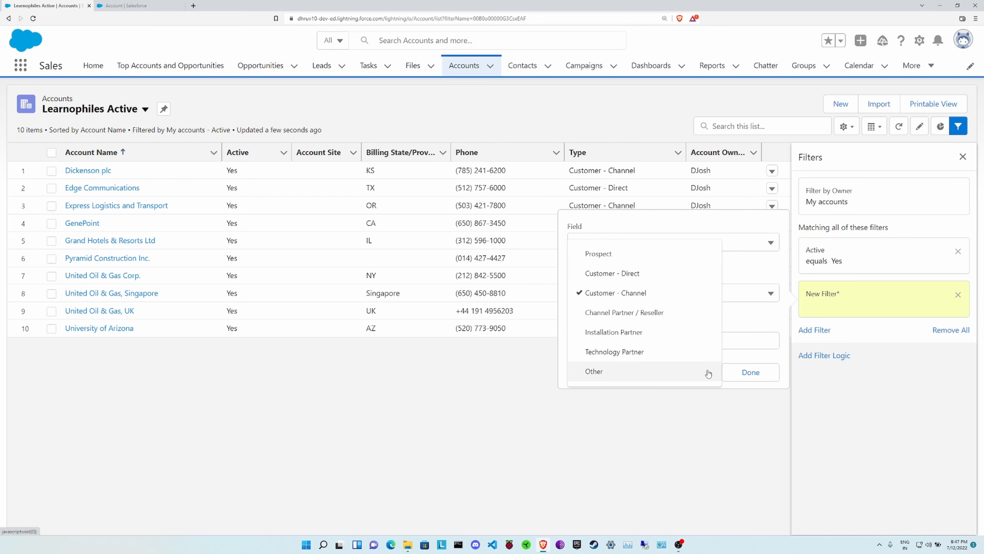
{"action": "left_click", "coordinate": [736, 357]}
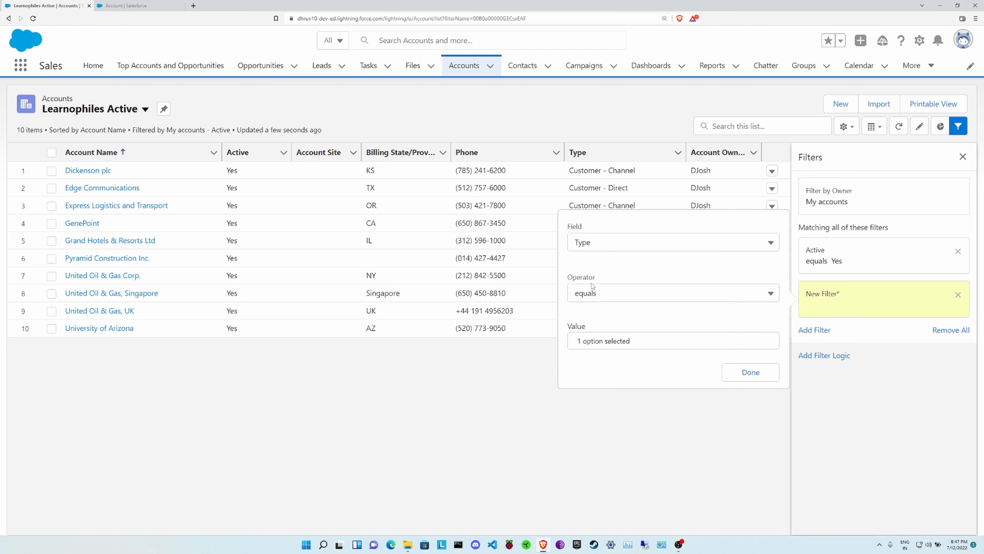
{"action": "left_click", "coordinate": [600, 340]}
{"action": "left_click", "coordinate": [736, 325]}
{"action": "left_click", "coordinate": [751, 373]}
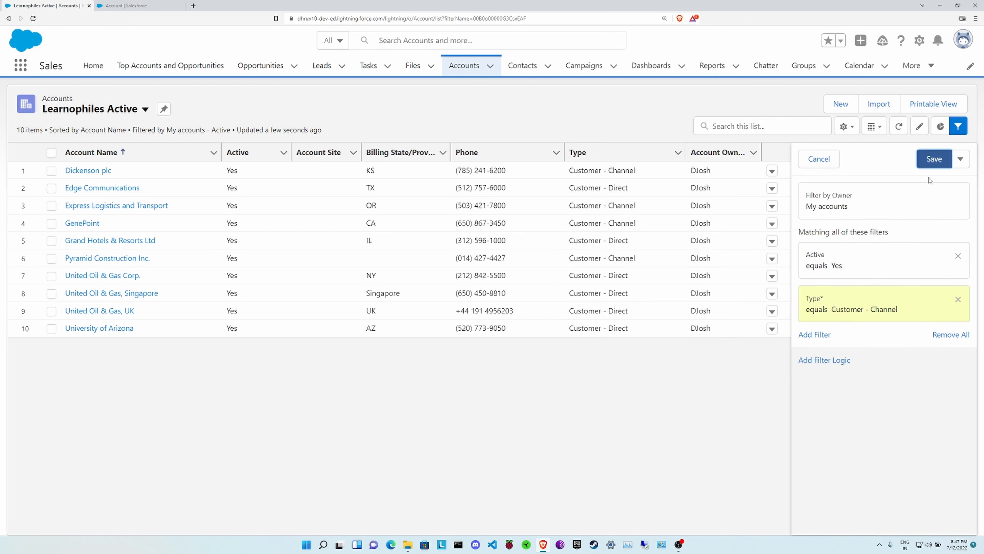
{"action": "left_click", "coordinate": [936, 166]}
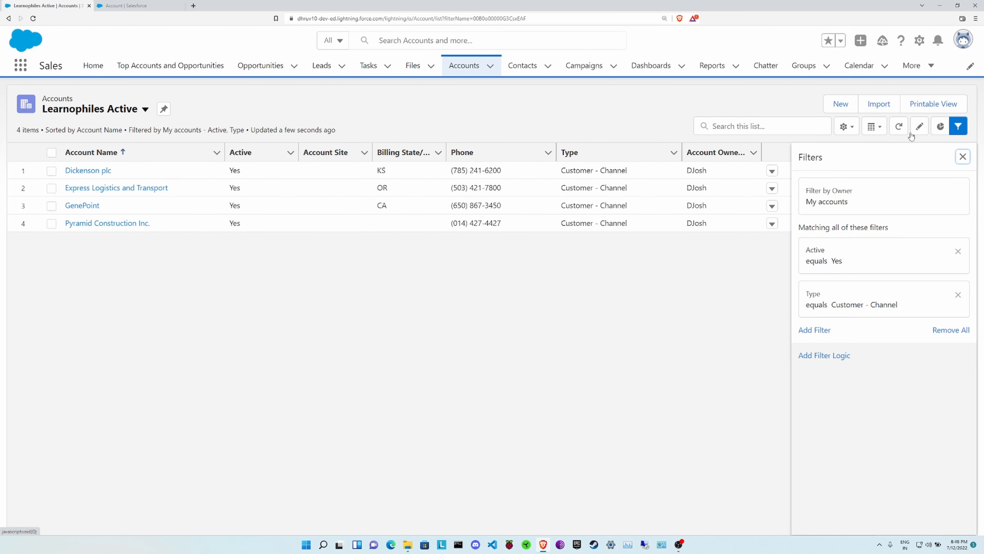
Clone the Learnophiles Active list view, renamed from 'Copy of' to 'Learnophiles Active 2', and save it
{"action": "left_click", "coordinate": [849, 127]}
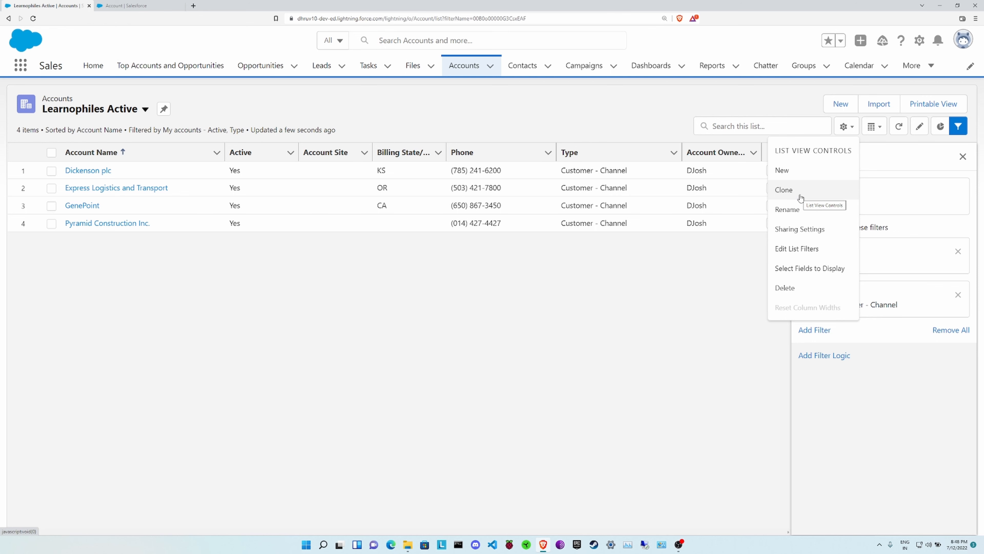
{"action": "left_click", "coordinate": [800, 196]}
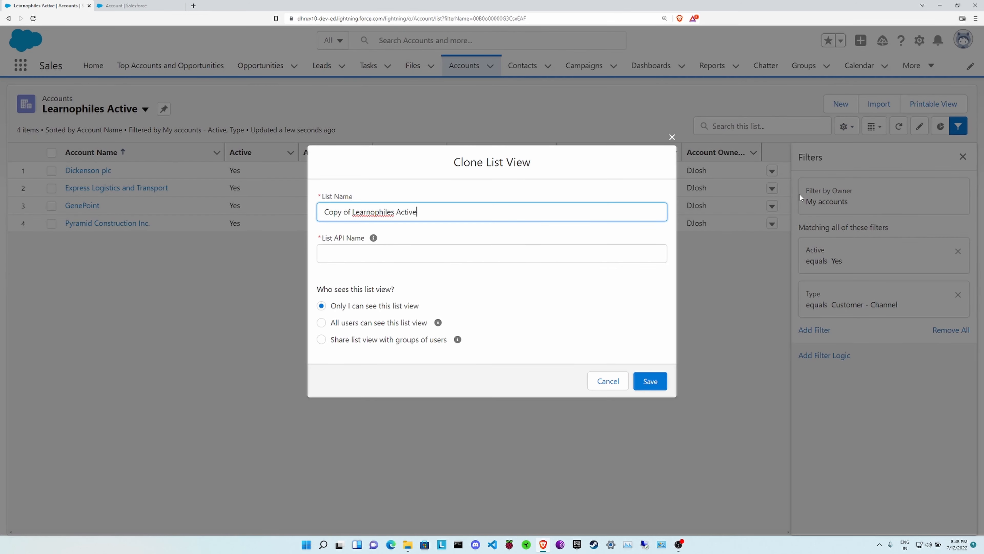
{"action": "left_click_drag", "start_coordinate": [353, 210], "coordinate": [319, 212]}
{"action": "key", "text": "BackSpace"}
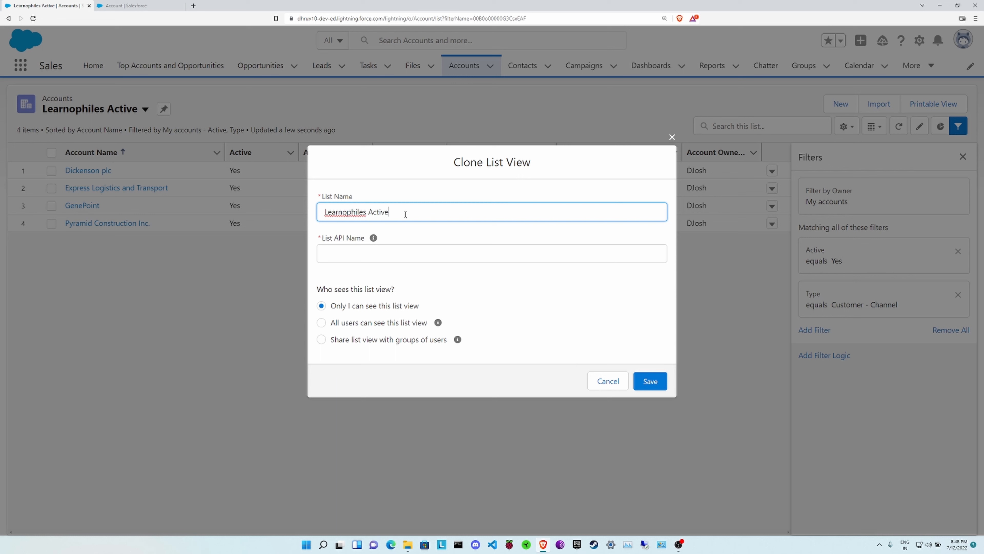
{"action": "type", "text": "2"}
{"action": "left_click", "coordinate": [458, 279]}
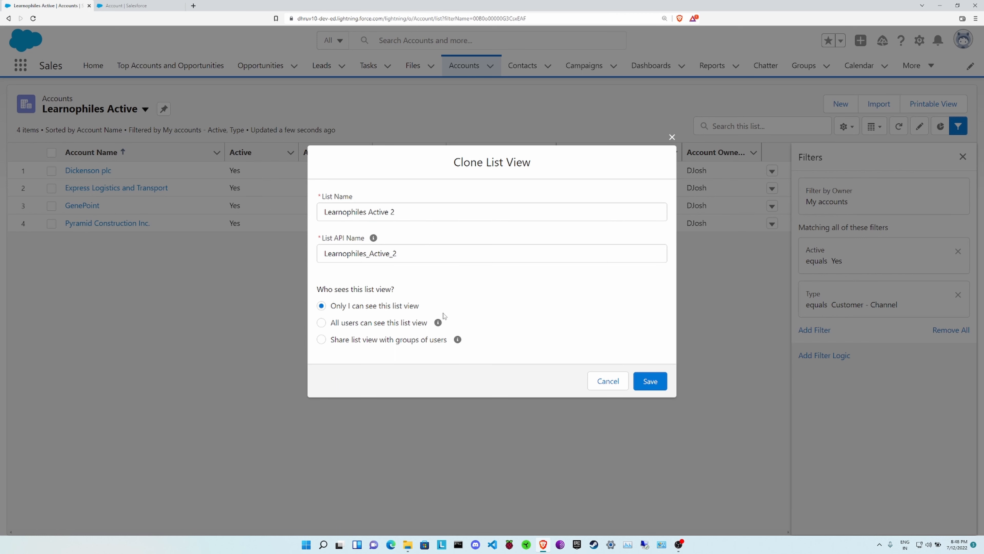
{"action": "left_click", "coordinate": [658, 384]}
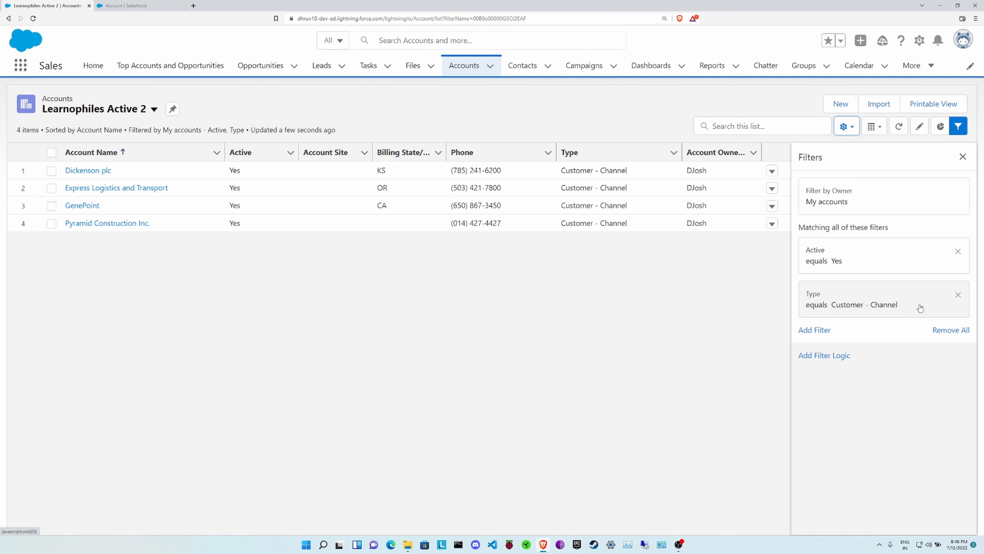
Delete the Type filter from Learnophiles Active 2 and save the list view
{"action": "left_click", "coordinate": [958, 296]}
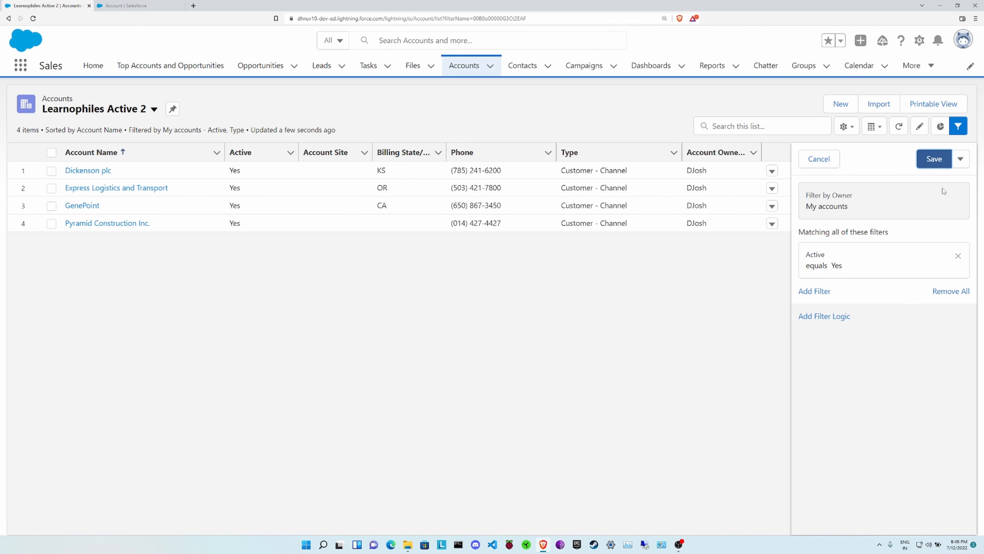
{"action": "left_click", "coordinate": [934, 159]}
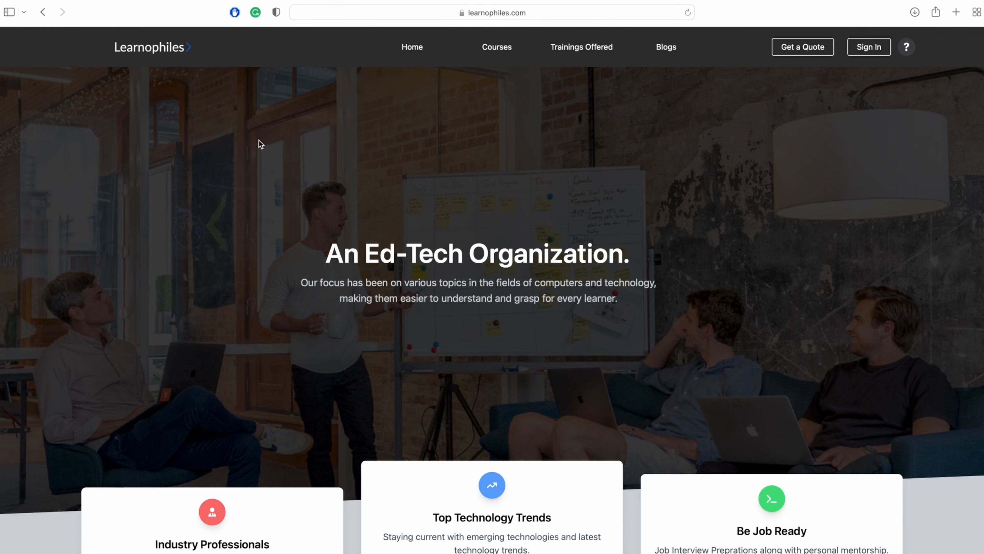
Go to the Trainings Offered page and scroll through the Cloud, React and Python trainings
{"action": "scroll", "coordinate": [484, 180], "scroll_direction": "down", "scroll_amount": 15}
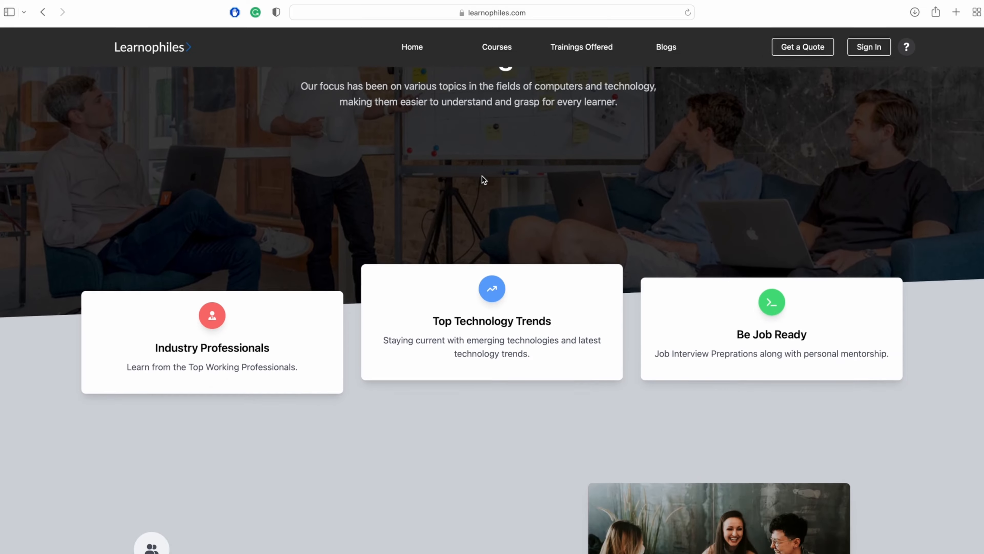
{"action": "scroll", "coordinate": [482, 175], "scroll_direction": "up", "scroll_amount": 20}
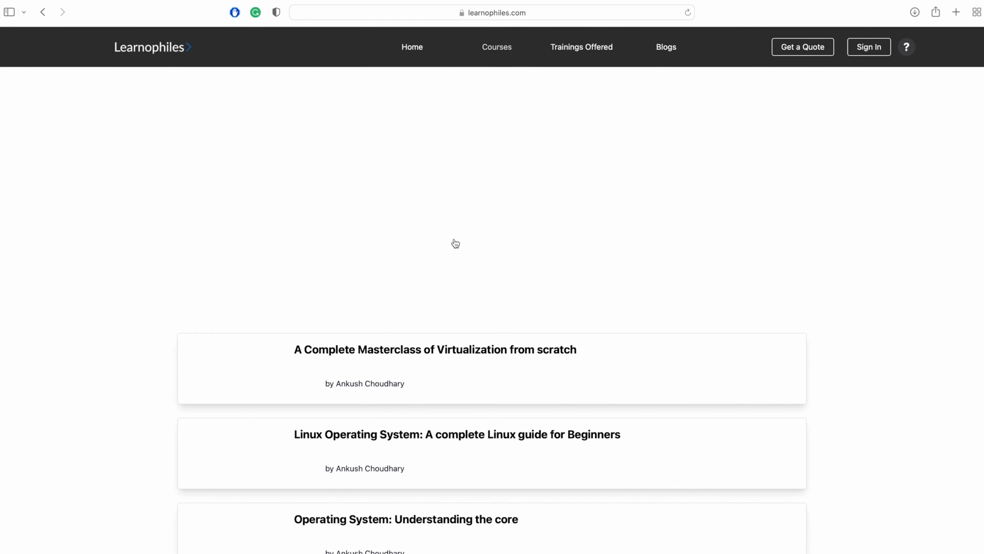
{"action": "scroll", "coordinate": [454, 239], "scroll_direction": "down", "scroll_amount": 4}
{"action": "scroll", "coordinate": [454, 239], "scroll_direction": "up", "scroll_amount": 4}
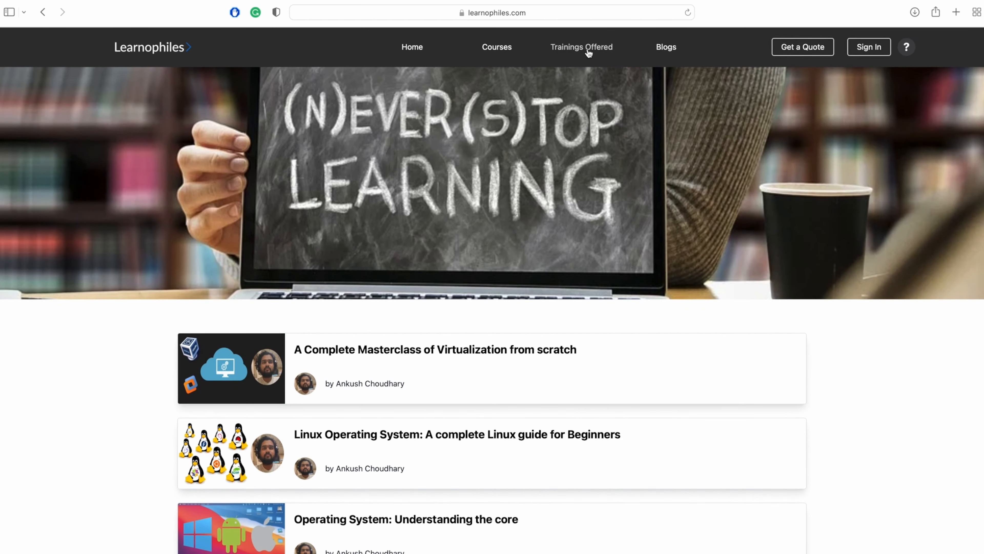
{"action": "left_click", "coordinate": [587, 52]}
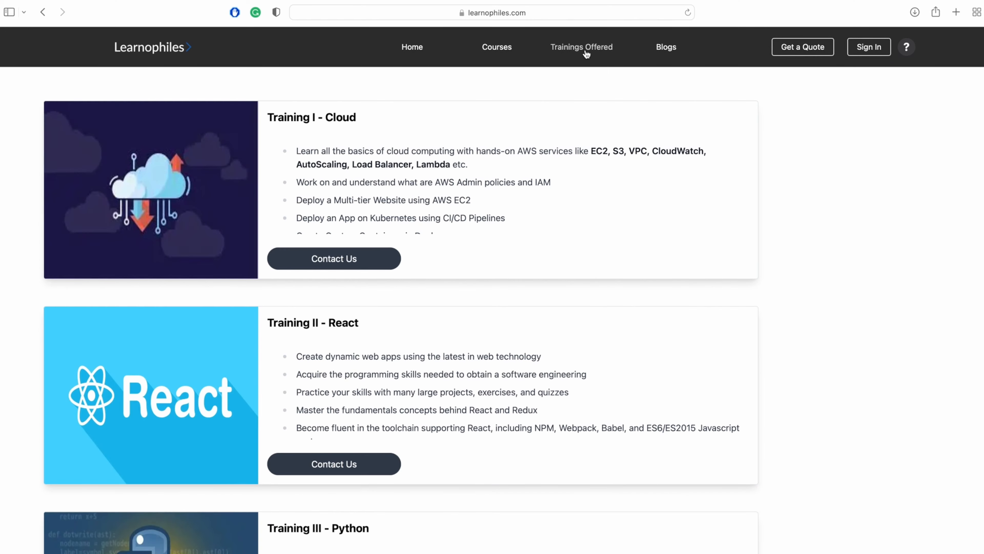
{"action": "scroll", "coordinate": [480, 236], "scroll_direction": "down", "scroll_amount": 4}
{"action": "scroll", "coordinate": [480, 236], "scroll_direction": "up", "scroll_amount": 4}
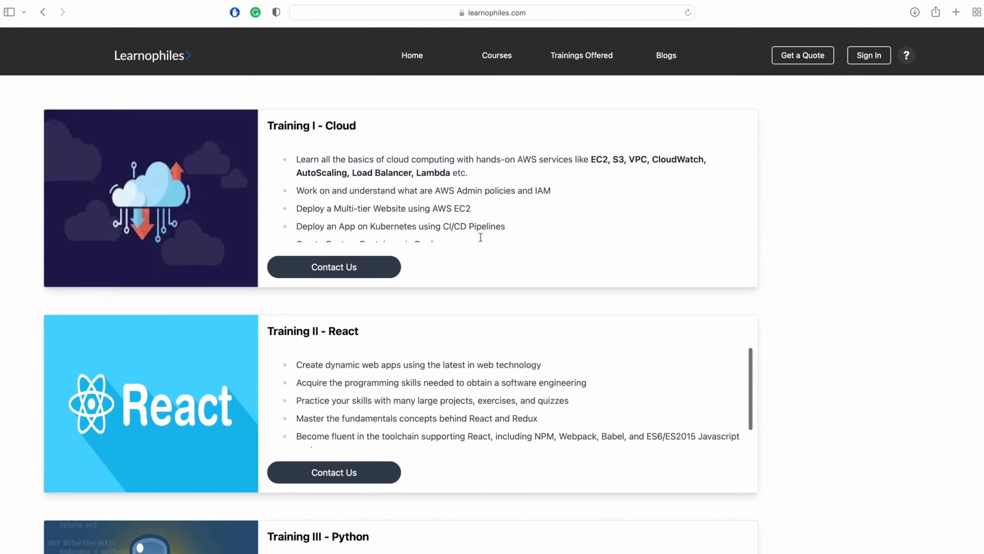
{"action": "scroll", "coordinate": [481, 237], "scroll_direction": "down", "scroll_amount": 3}
{"action": "scroll", "coordinate": [480, 236], "scroll_direction": "down", "scroll_amount": 1}
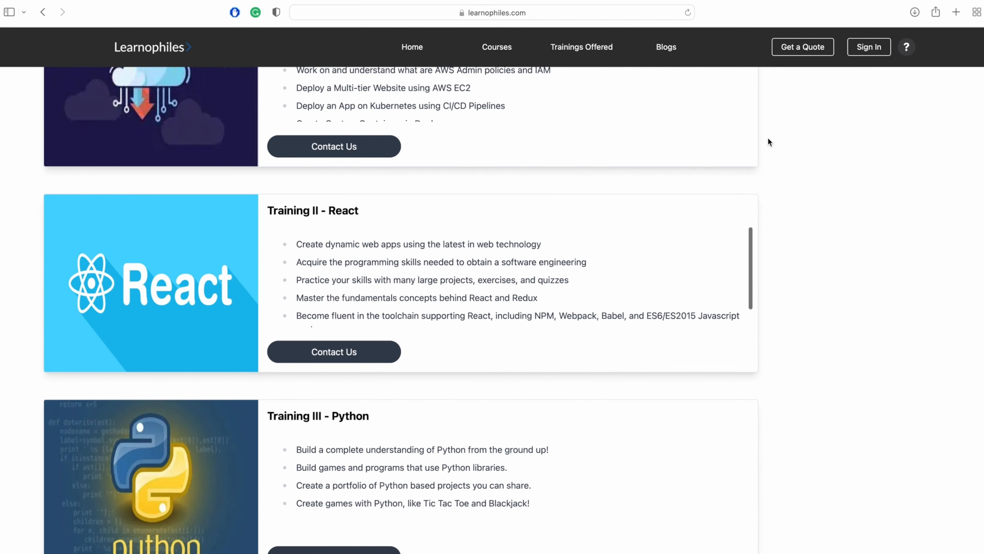
{"action": "scroll", "coordinate": [768, 142], "scroll_direction": "up", "scroll_amount": 3}
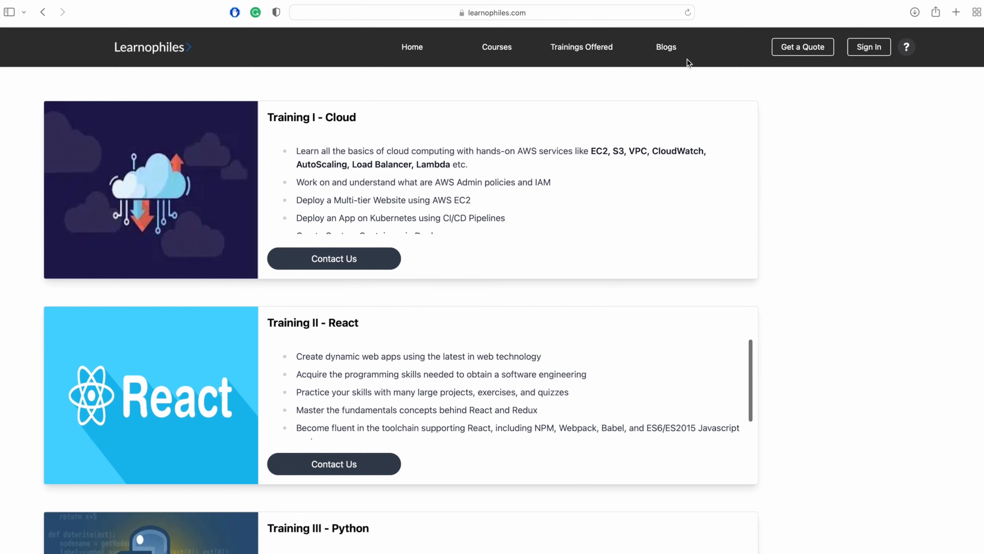
Open the Blogs page and view the 'Why Linux?' article
{"action": "left_click", "coordinate": [670, 51]}
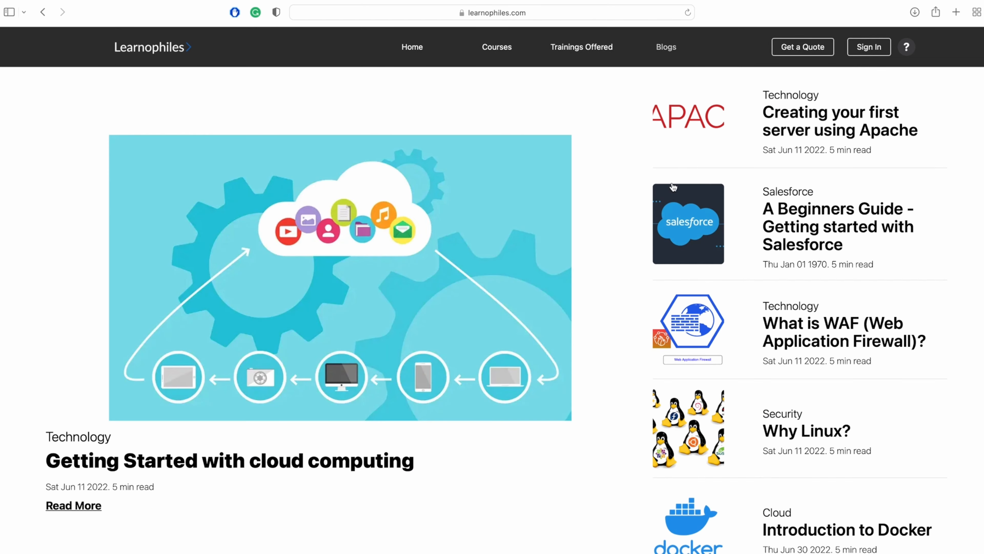
{"action": "scroll", "coordinate": [773, 403], "scroll_direction": "down", "scroll_amount": 2}
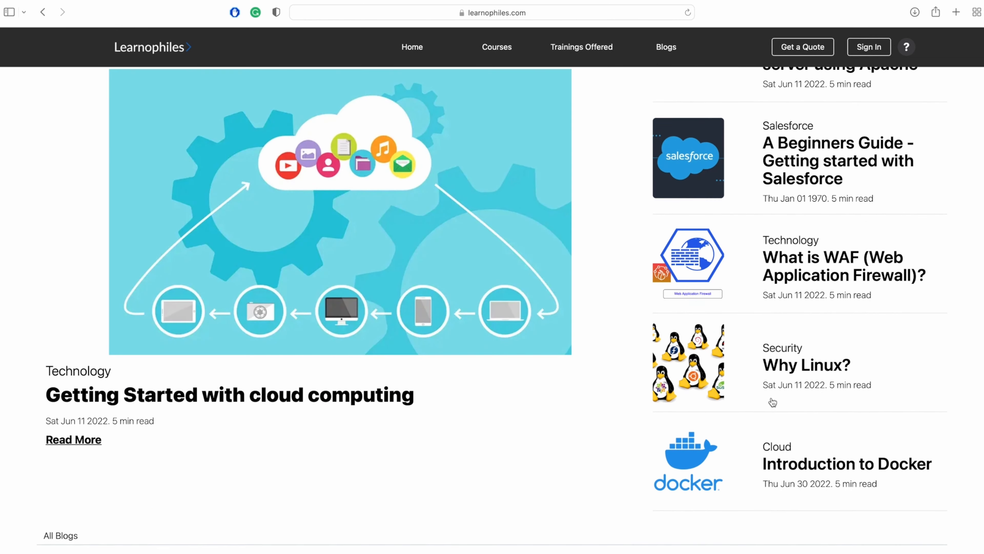
{"action": "left_click", "coordinate": [796, 369]}
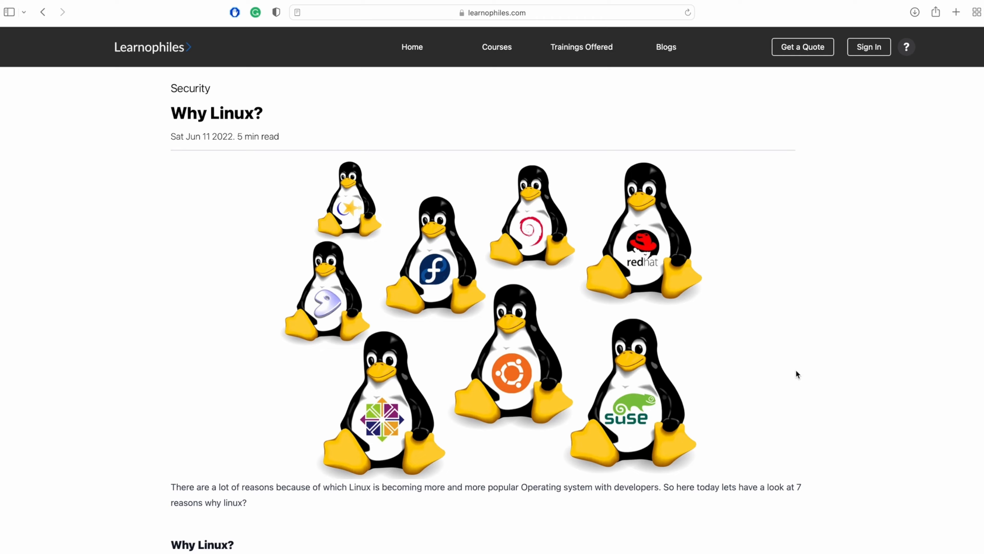
{"action": "scroll", "coordinate": [796, 370], "scroll_direction": "left", "scroll_amount": 5}
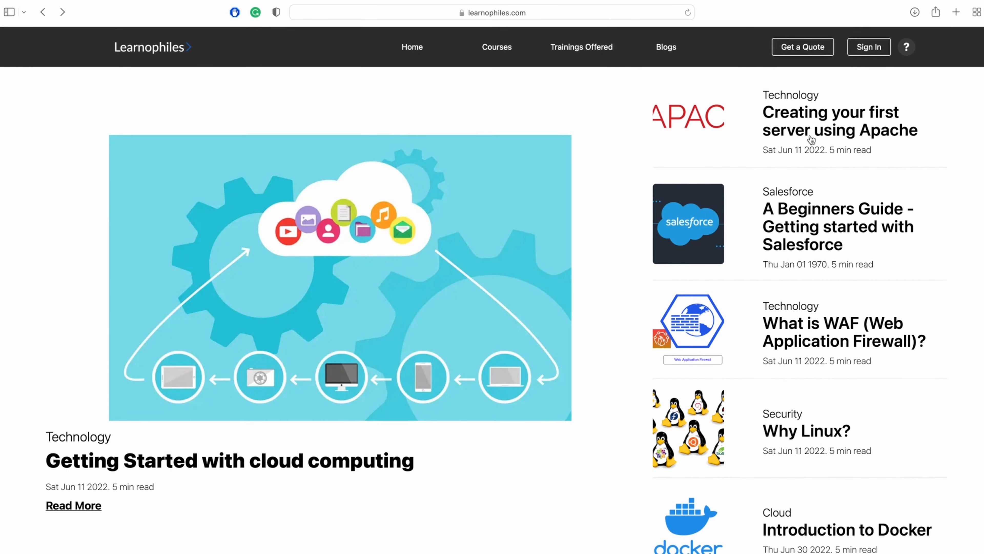
Read through the 'Creating your first server using Apache' article, then return to the homepage
{"action": "left_click", "coordinate": [812, 138]}
{"action": "scroll", "coordinate": [659, 321], "scroll_direction": "down", "scroll_amount": 20}
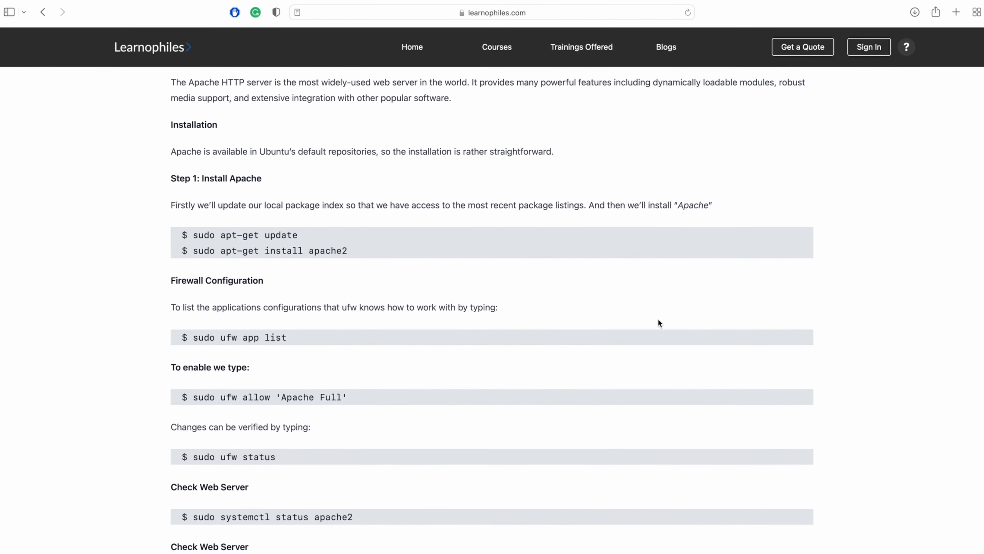
{"action": "scroll", "coordinate": [660, 323], "scroll_direction": "down", "scroll_amount": 3}
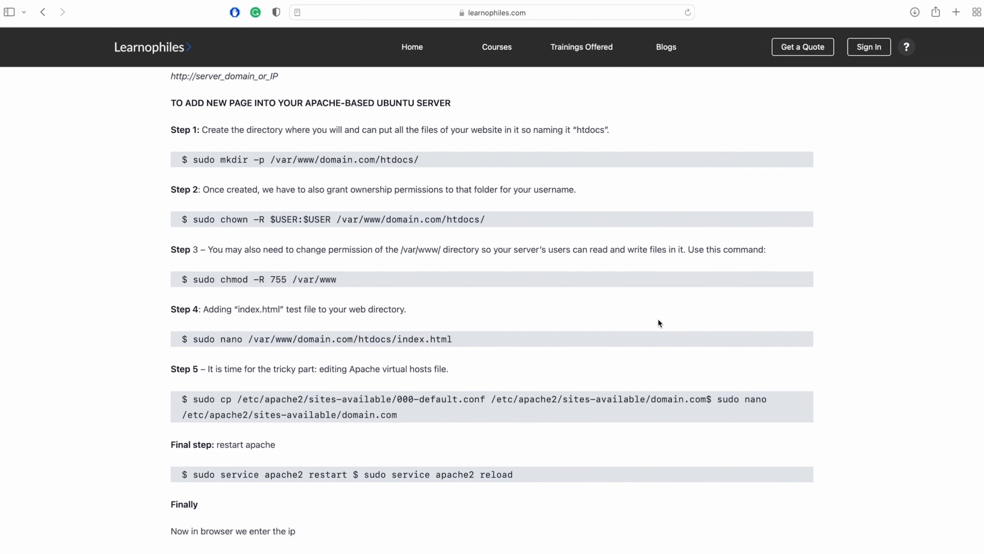
{"action": "scroll", "coordinate": [659, 320], "scroll_direction": "down", "scroll_amount": 6}
{"action": "scroll", "coordinate": [659, 320], "scroll_direction": "up", "scroll_amount": 15}
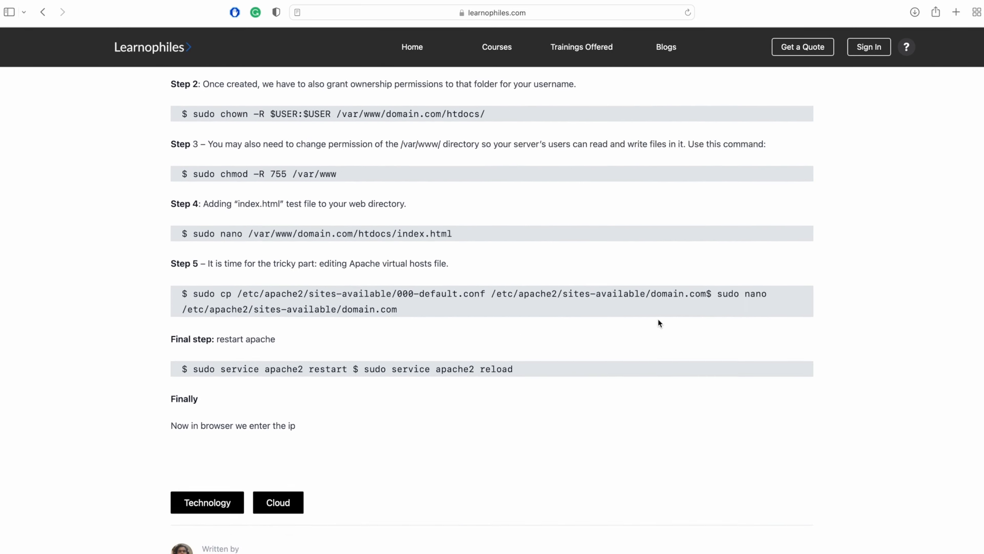
{"action": "scroll", "coordinate": [659, 323], "scroll_direction": "up", "scroll_amount": 15}
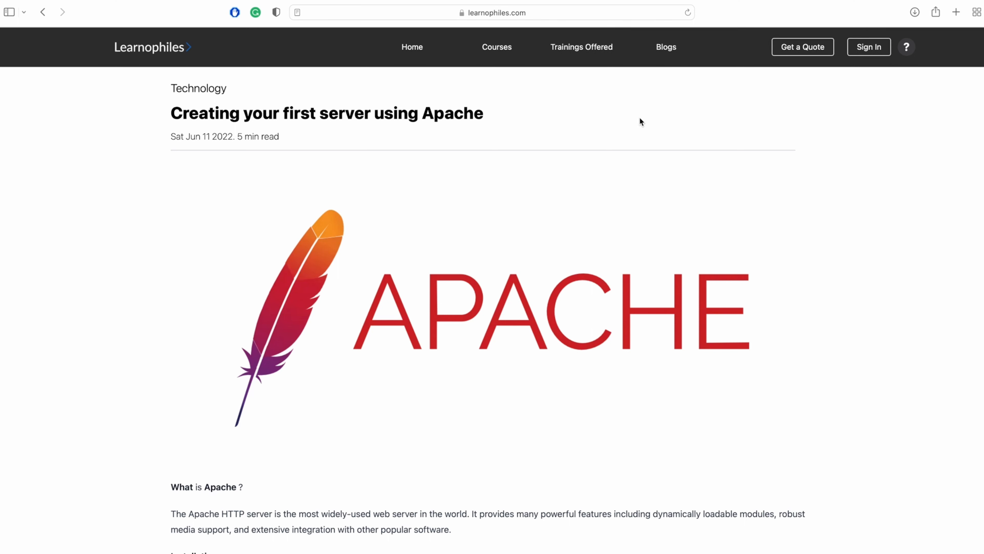
{"action": "scroll", "coordinate": [615, 196], "scroll_direction": "down", "scroll_amount": 15}
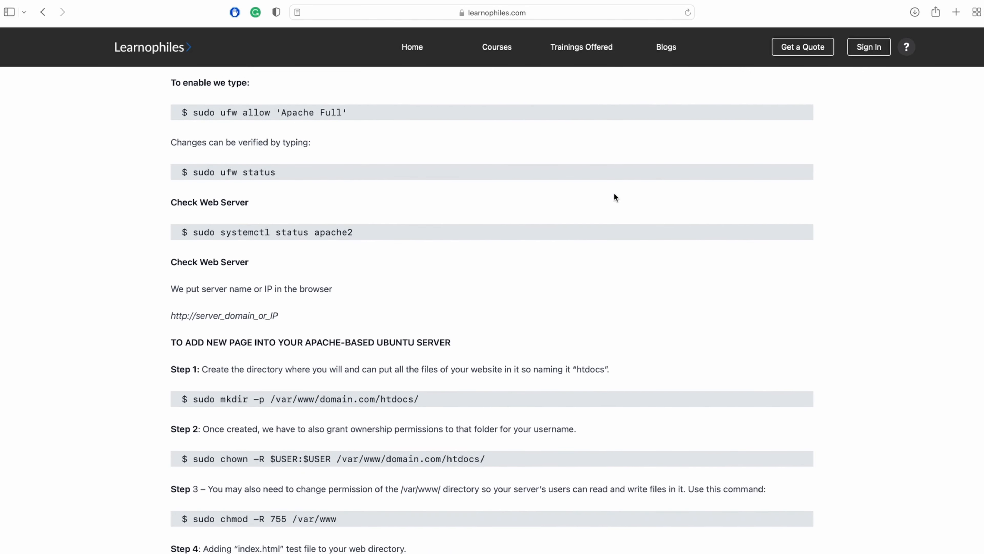
{"action": "scroll", "coordinate": [614, 196], "scroll_direction": "up", "scroll_amount": 12}
{"action": "scroll", "coordinate": [615, 197], "scroll_direction": "up", "scroll_amount": 5}
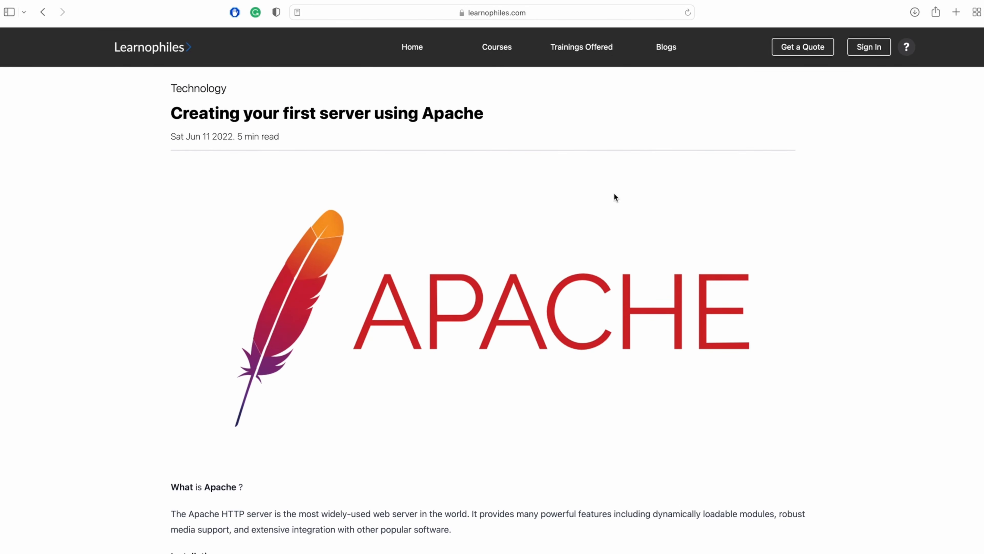
{"action": "left_click", "coordinate": [417, 53]}
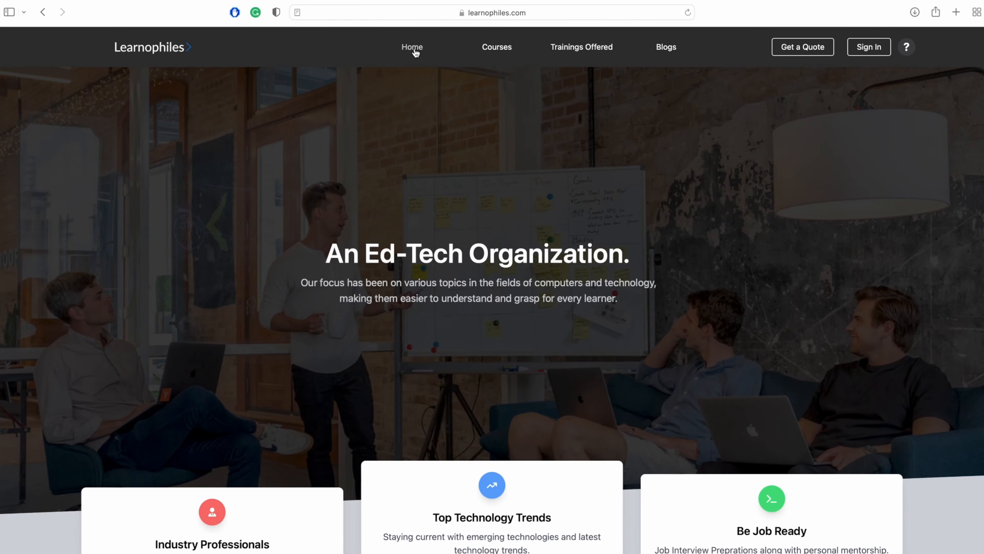
{"action": "scroll", "coordinate": [438, 282], "scroll_direction": "down", "scroll_amount": 20}
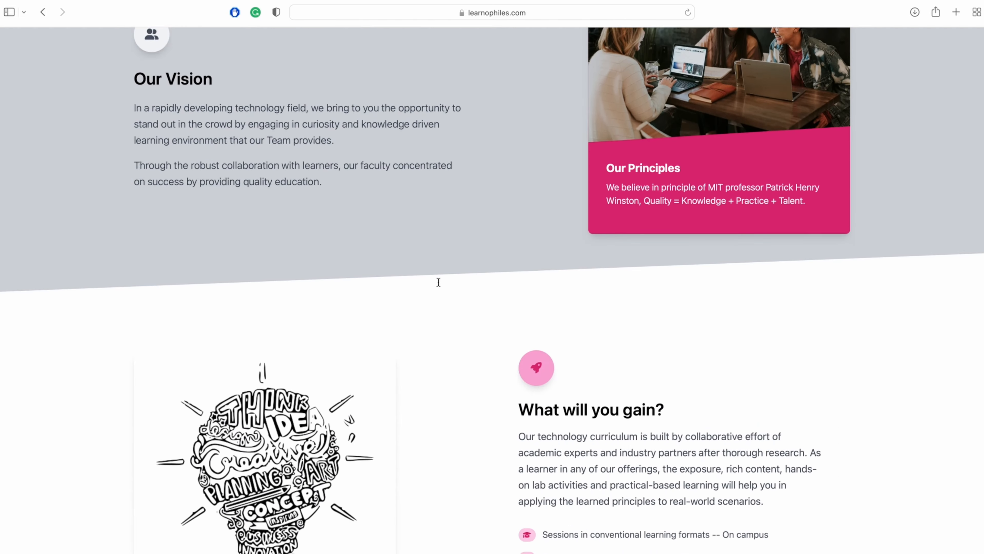